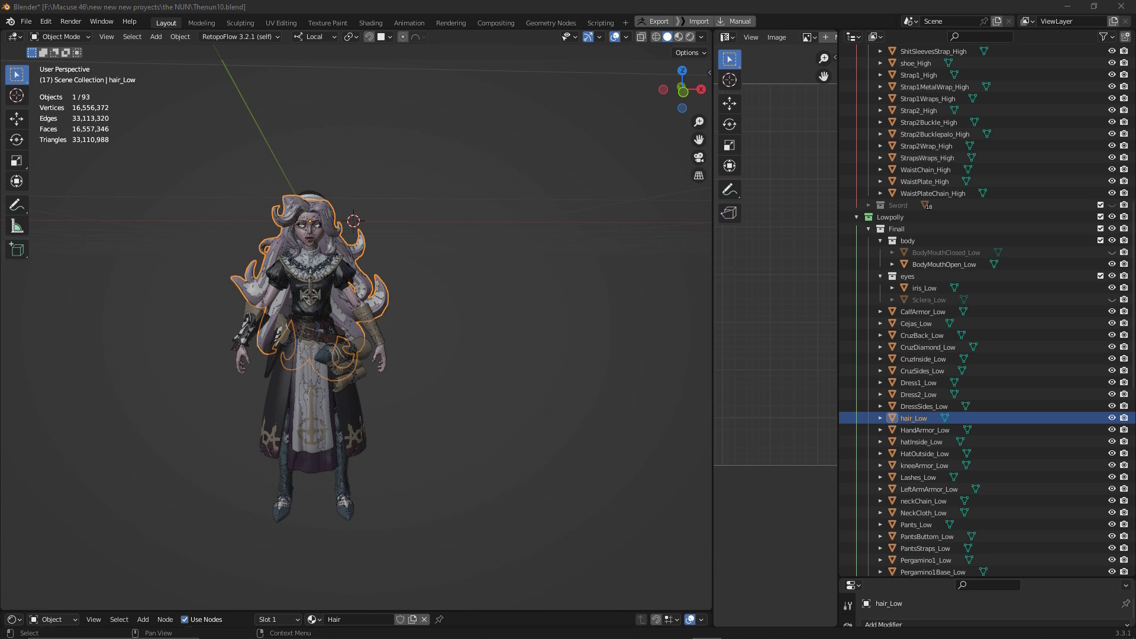
Hide the high-poly TheNun collection temporarily to view the low-poly character on its own, and show it again
middle_click_drag(437, 282, 1038, 86)
scroll(1006, 241, "up", 12)
left_click(1112, 75)
left_click(407, 214)
left_click(415, 201)
left_click(1111, 75)
scroll(1083, 326, "down", 9)
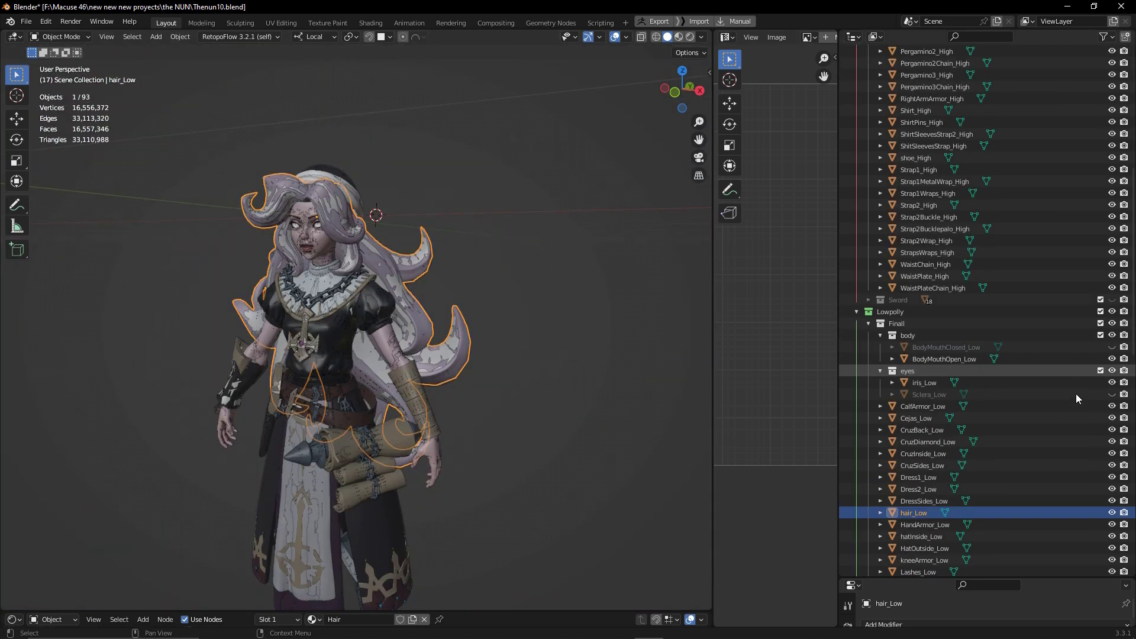
Hide the Lowpolly collection temporarily to examine the high-poly character on its own, and show it again
left_click(1112, 311)
scroll(380, 284, "up", 5)
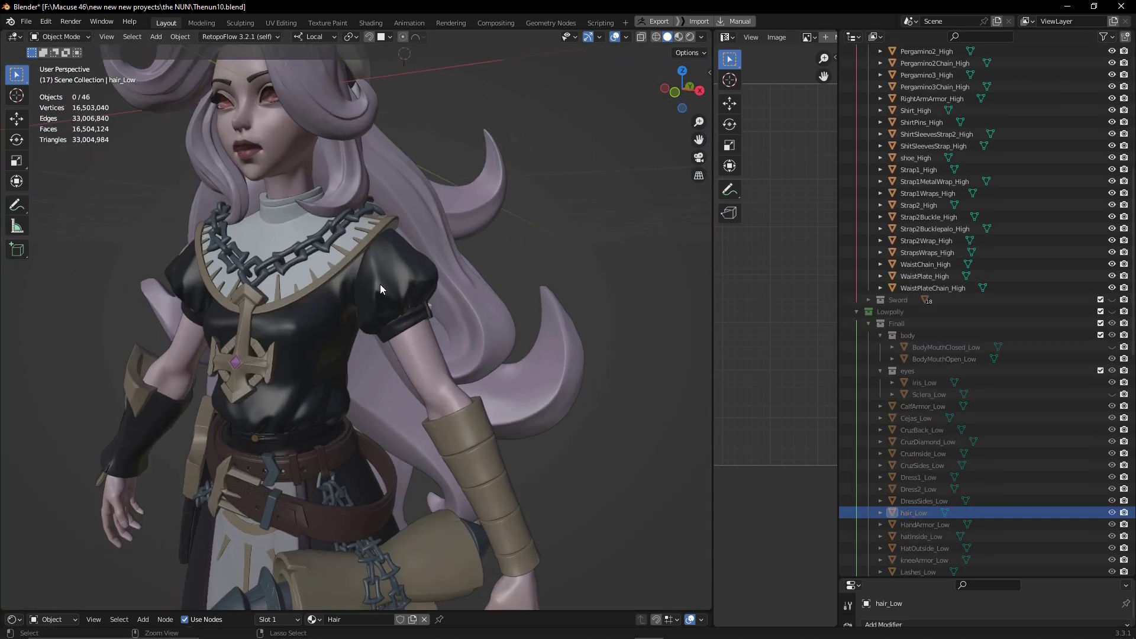
middle_click_drag(380, 289, 436, 284)
scroll(1009, 358, "up", 7)
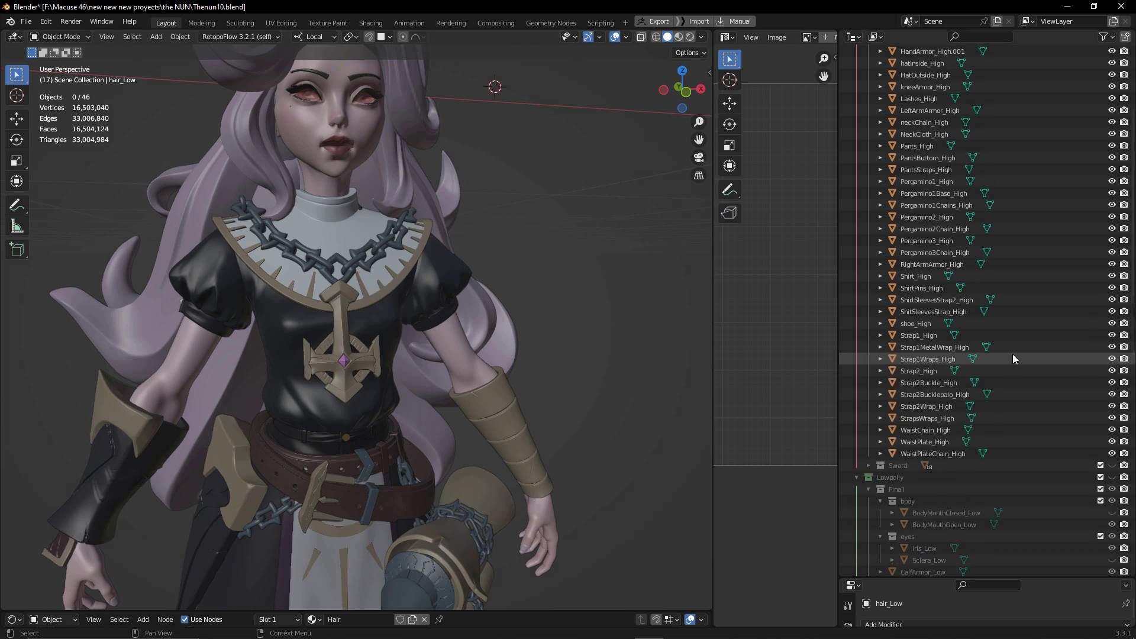
scroll(1014, 354, "up", 7)
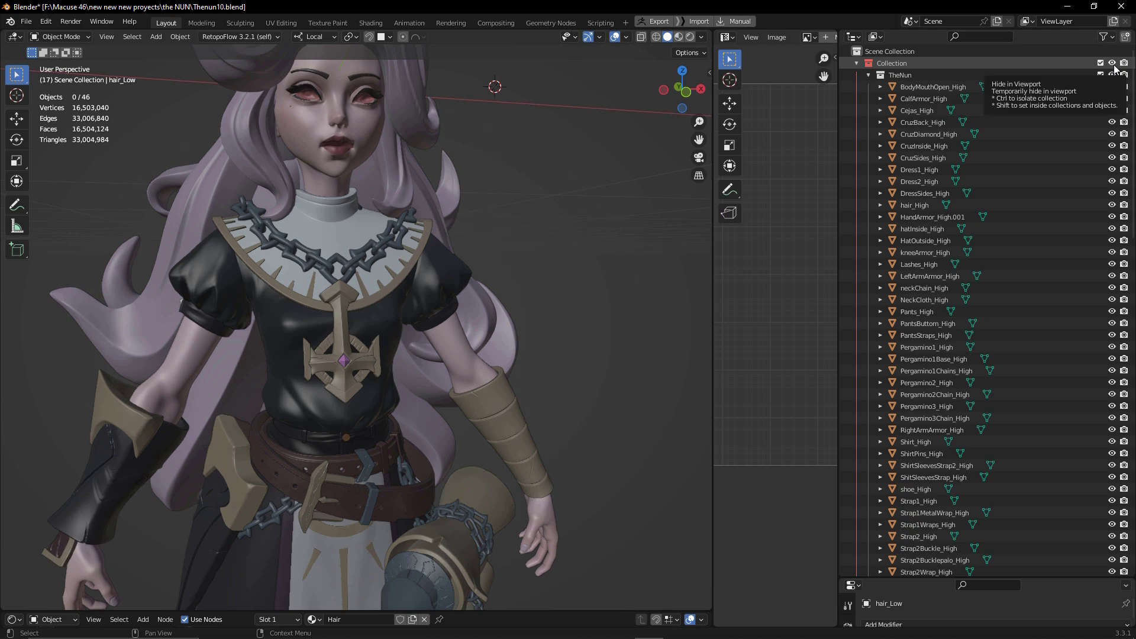
scroll(1094, 237, "down", 15)
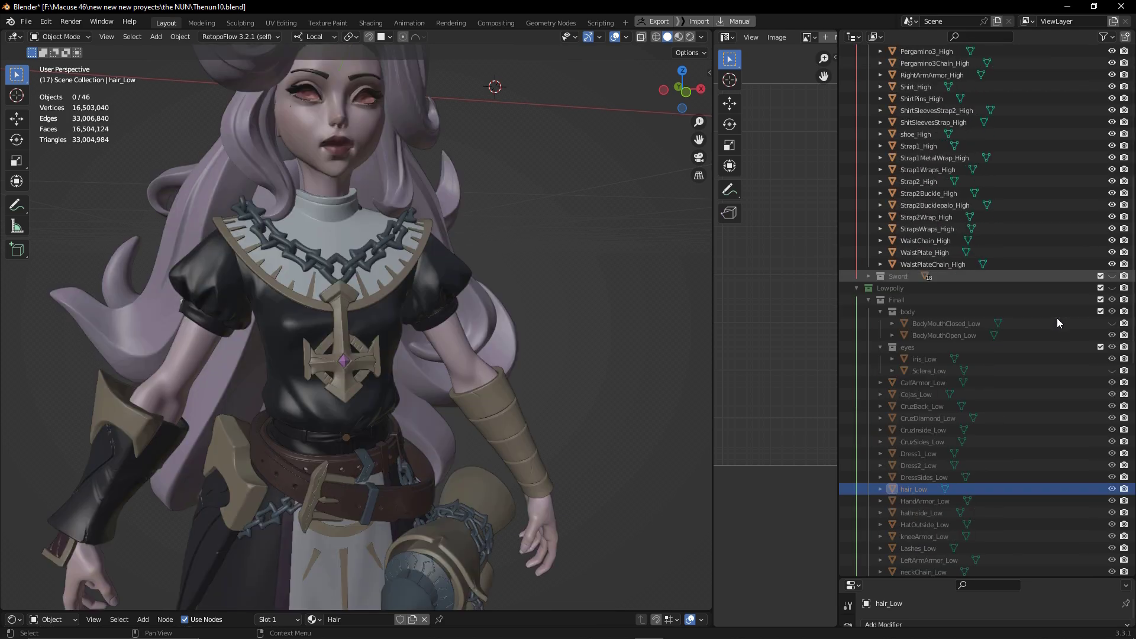
left_click(1112, 288)
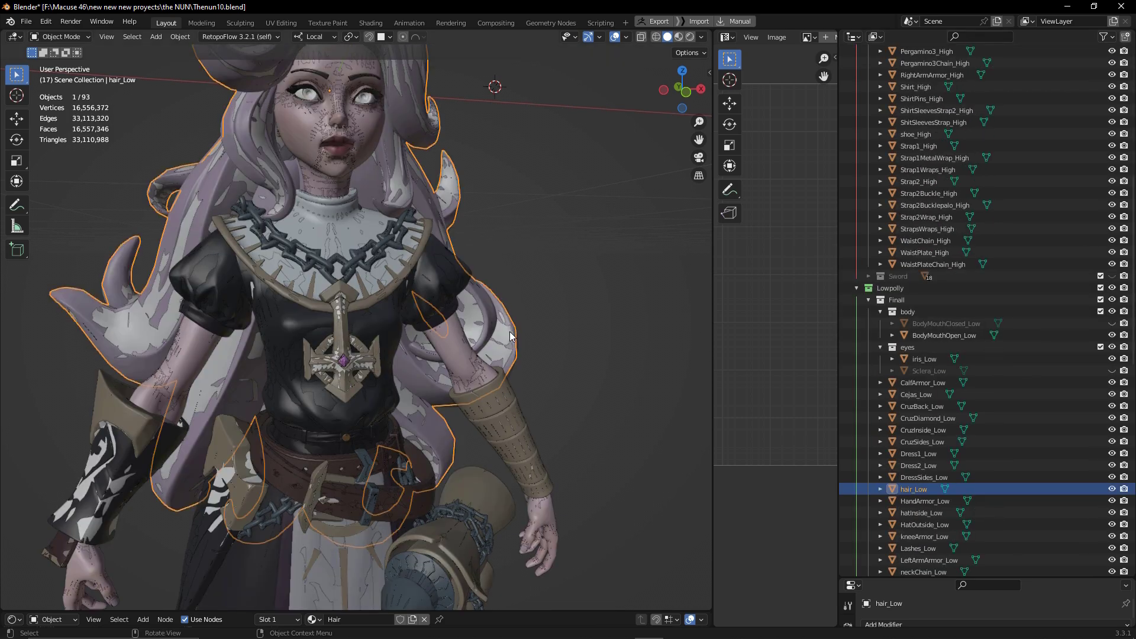
Select the high-poly hair mesh in the scene and find its entry in the object list to check its naming suffix
middle_click_drag(511, 337, 461, 331)
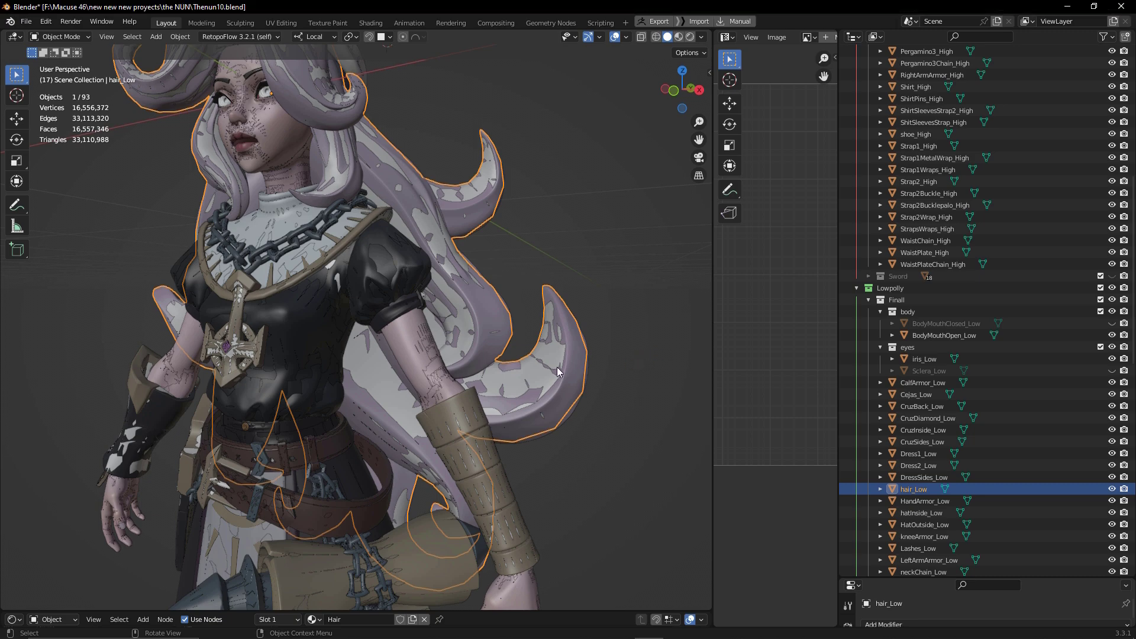
scroll(599, 389, "up", 8)
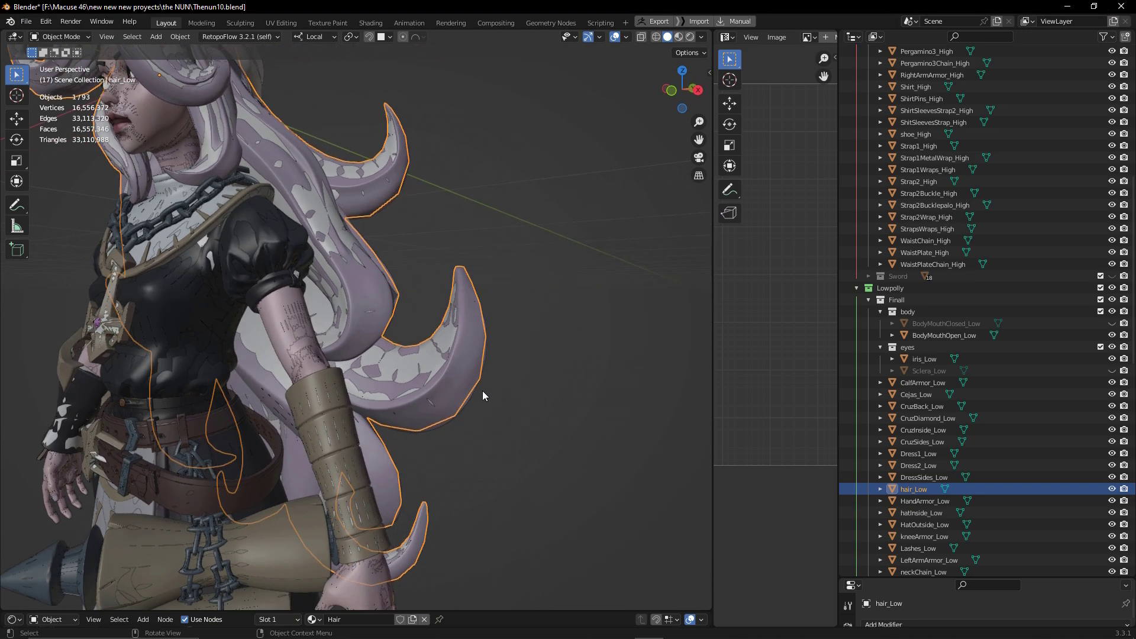
left_click(538, 368)
scroll(929, 332, "up", 12)
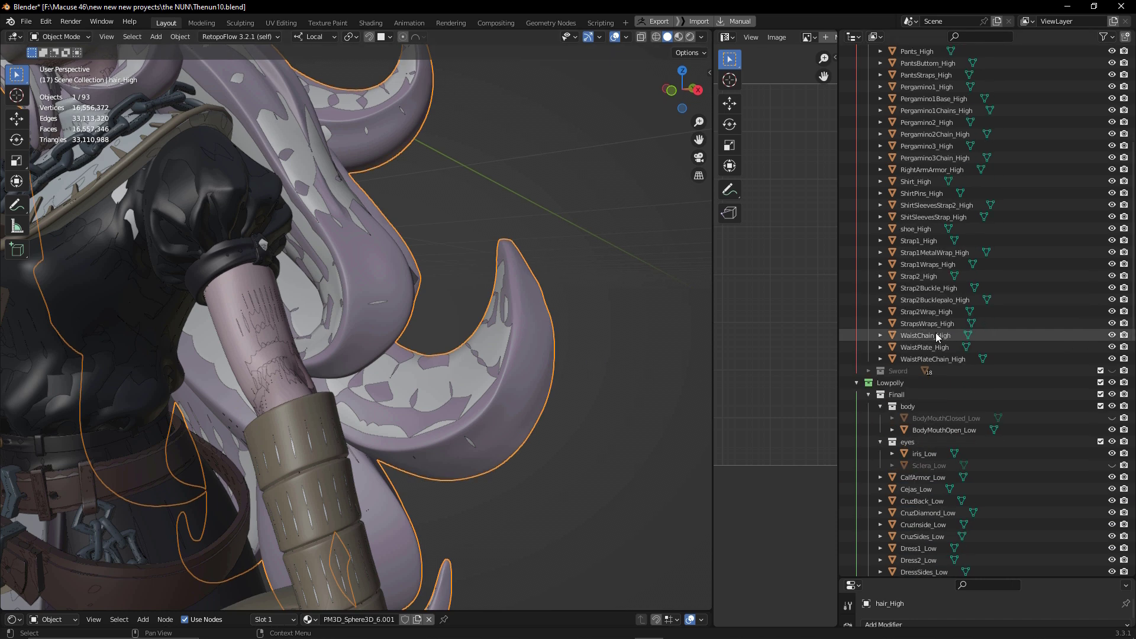
scroll(935, 333, "up", 3)
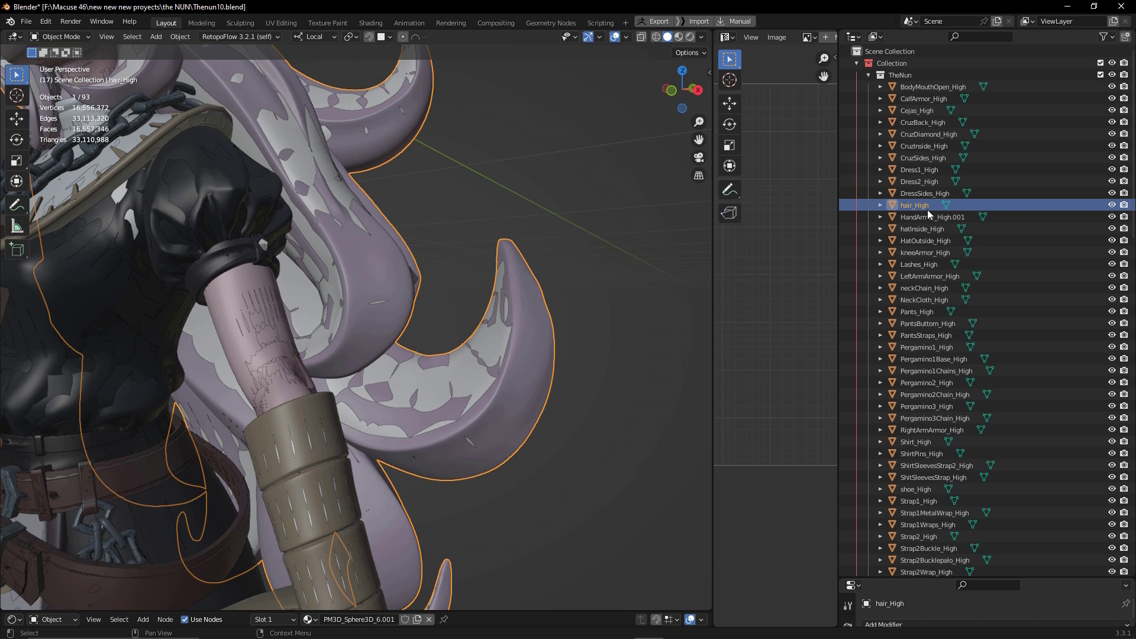
scroll(928, 213, "down", 14)
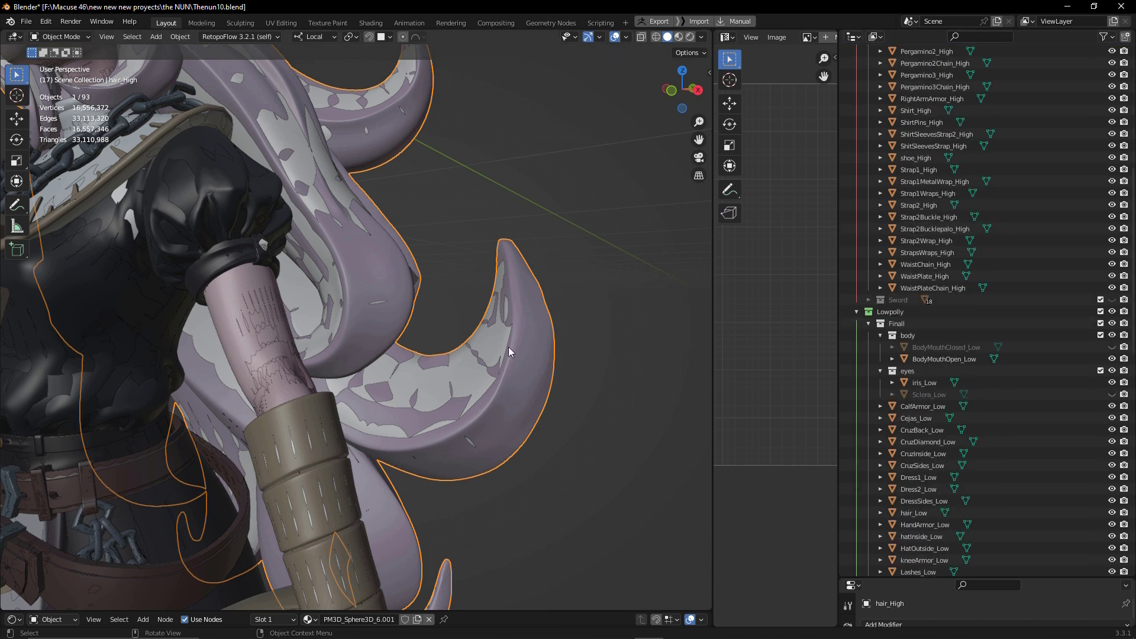
Select the low-poly hair mesh, compare its name with its high-poly counterpart in the object list, and clear the selection
left_click(466, 363)
scroll(900, 385, "down", 5)
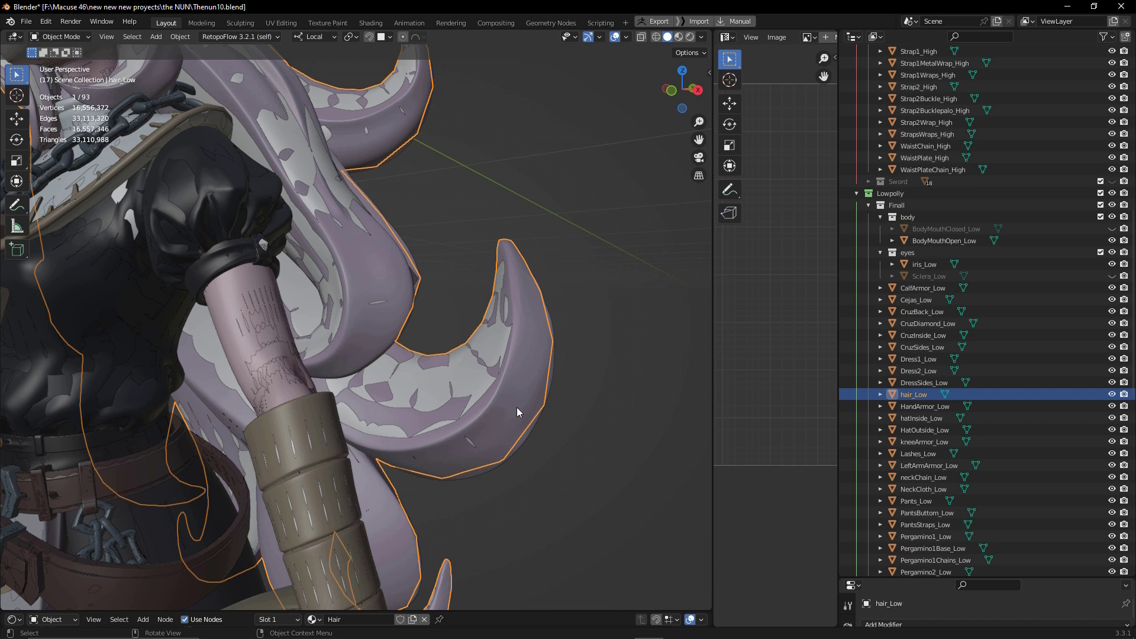
middle_click_drag(517, 407, 524, 409)
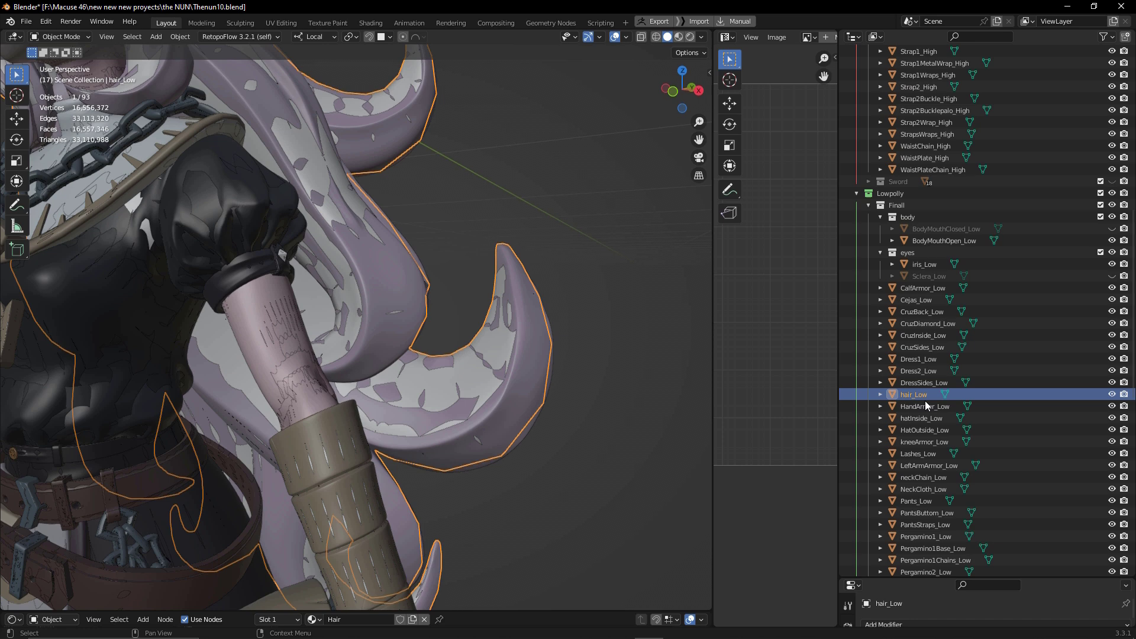
scroll(928, 401, "up", 15)
scroll(932, 400, "up", 1)
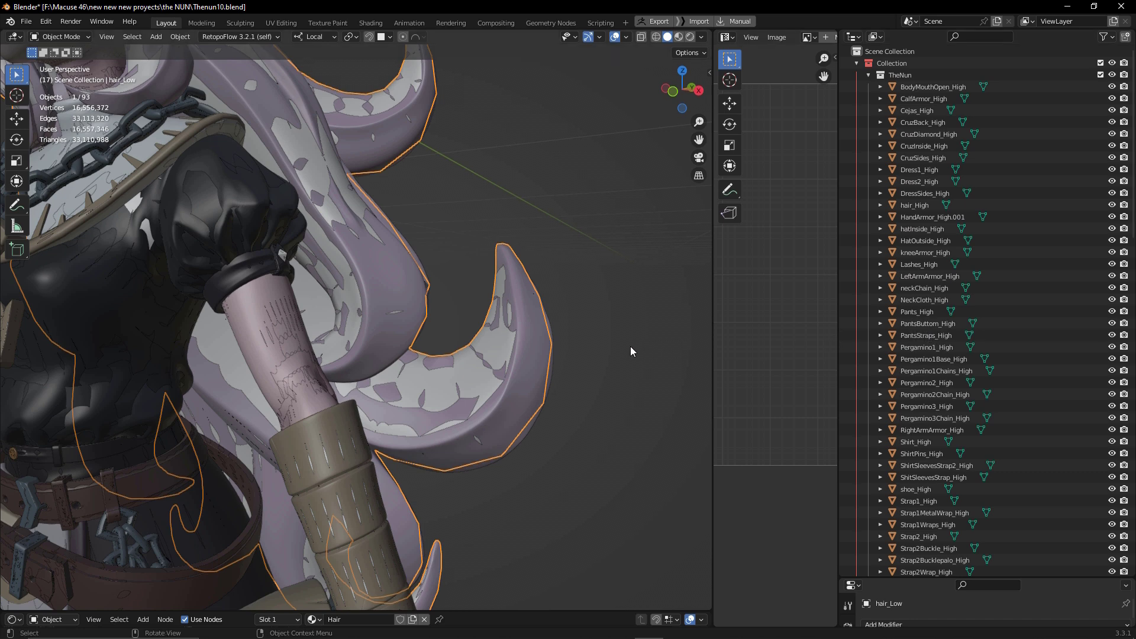
scroll(630, 346, "down", 8)
middle_click_drag(520, 361, 559, 362)
left_click(637, 447)
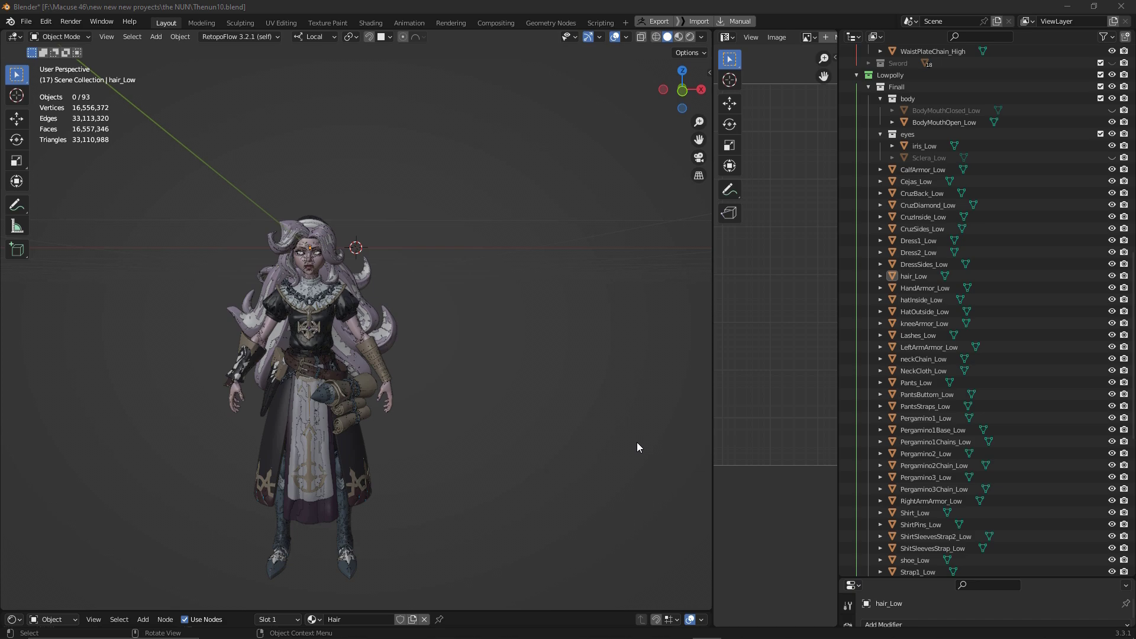
Switch to Substance 3D Painter and start a new project from the ASM - PBR Metallic Roughness template with the ThenunLow_OpenMouth mesh
key("shift")
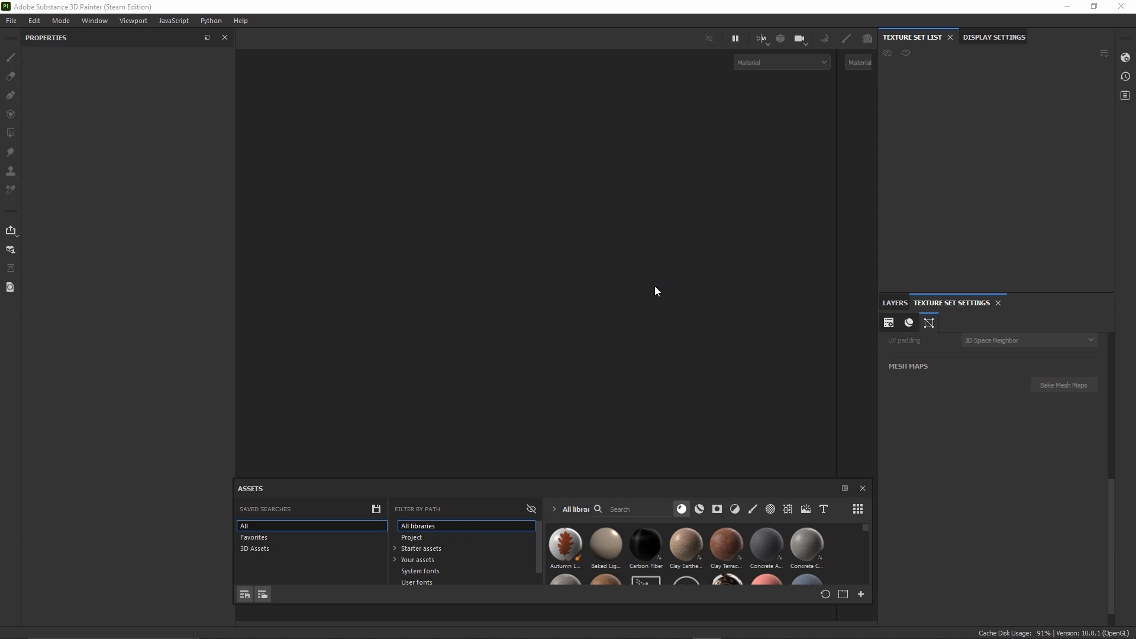
left_click(10, 20)
left_click(24, 33)
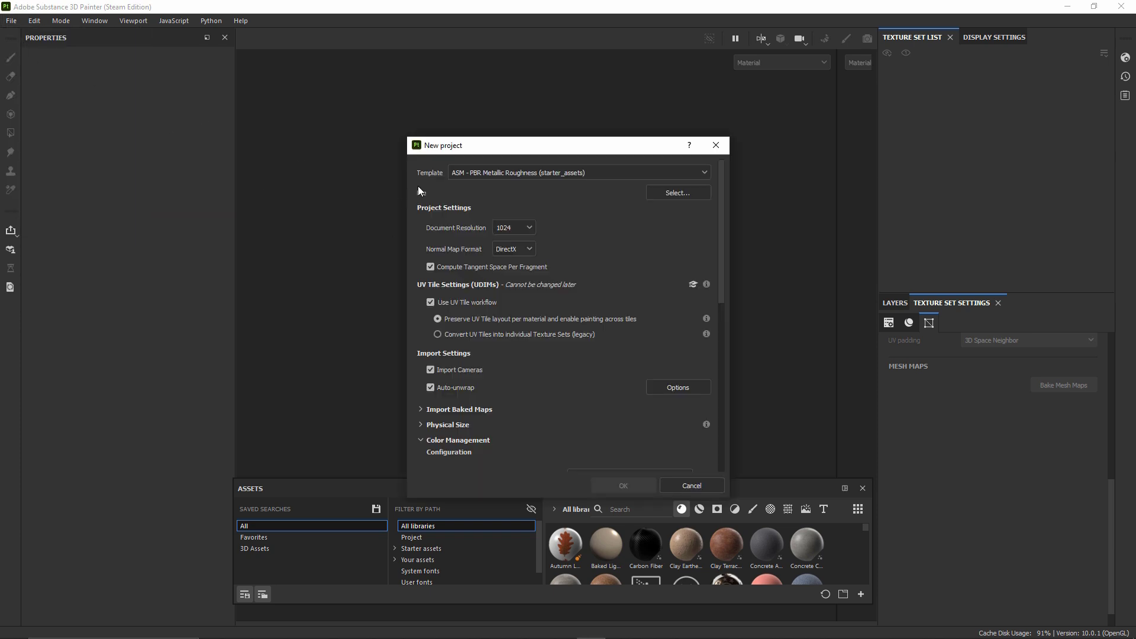
left_click(478, 172)
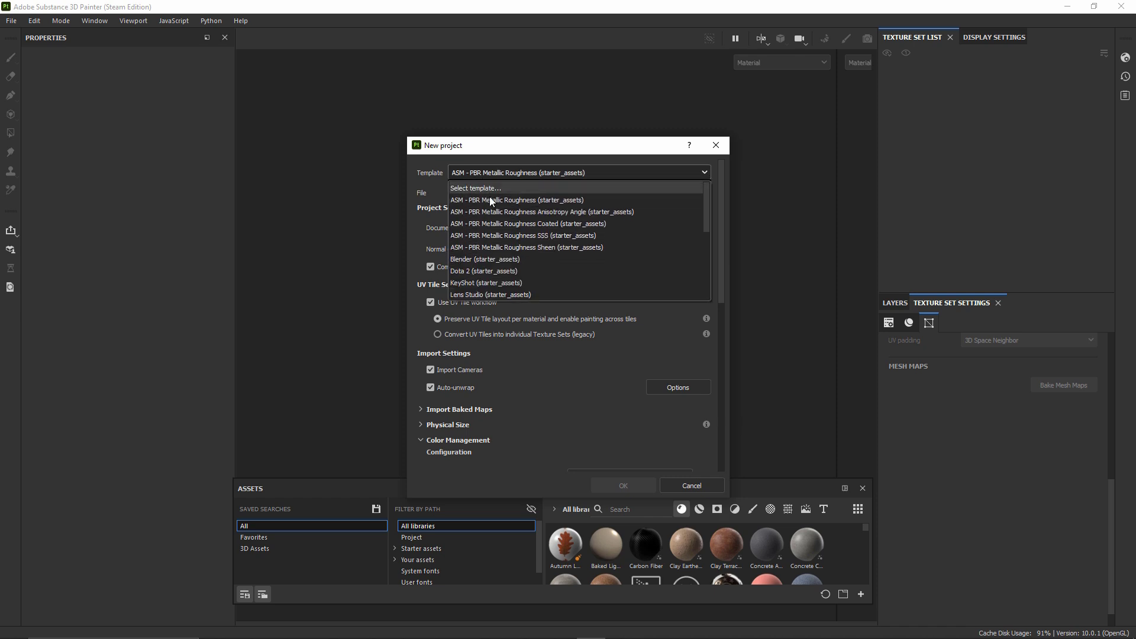
left_click(498, 202)
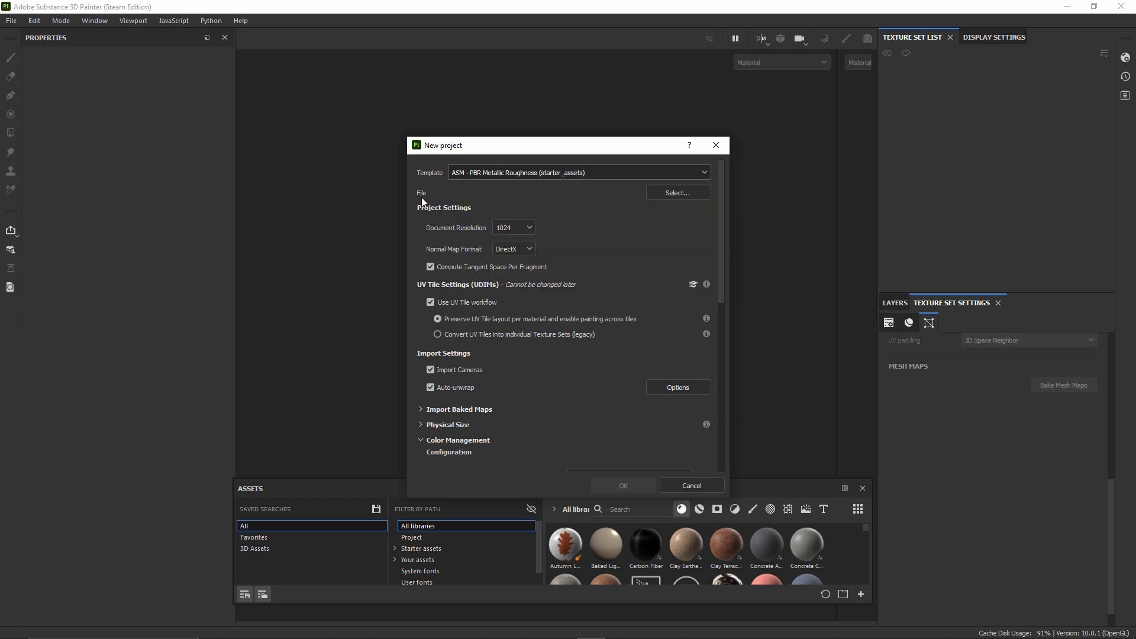
left_click(669, 195)
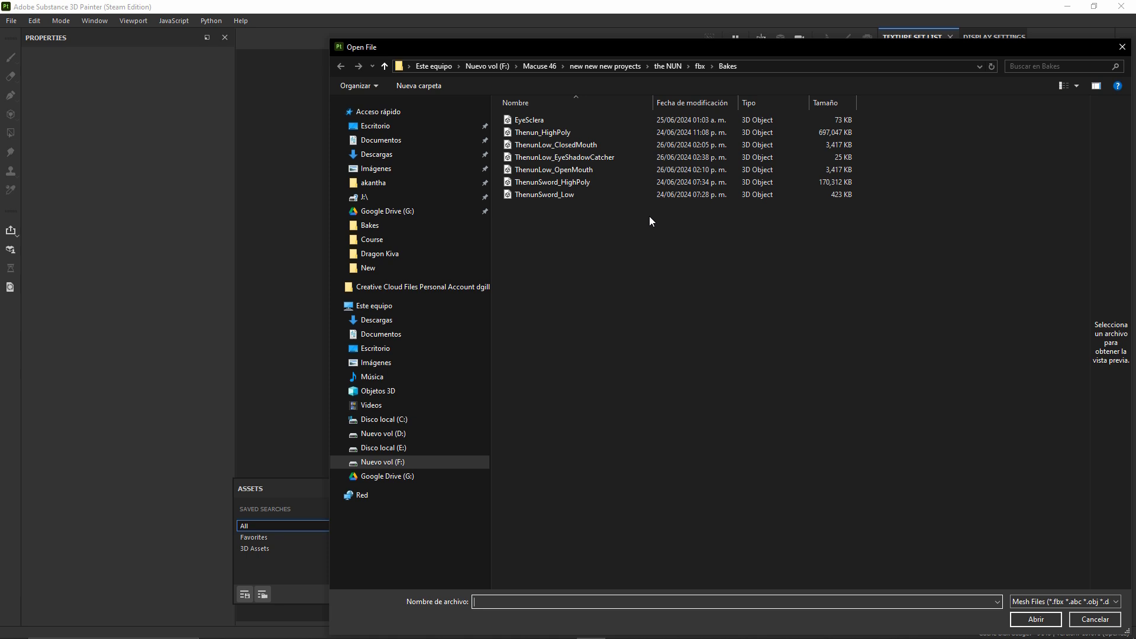
left_click(577, 169)
double_click(578, 169)
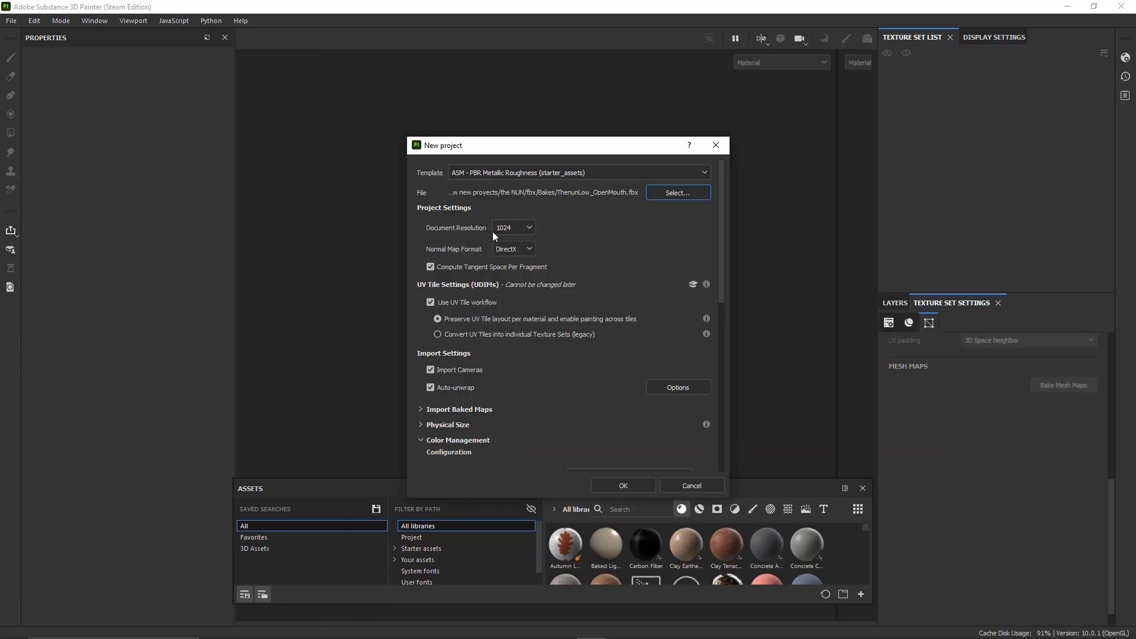
Set the document resolution to 4096, review the remaining project settings, and create the project
left_click(503, 231)
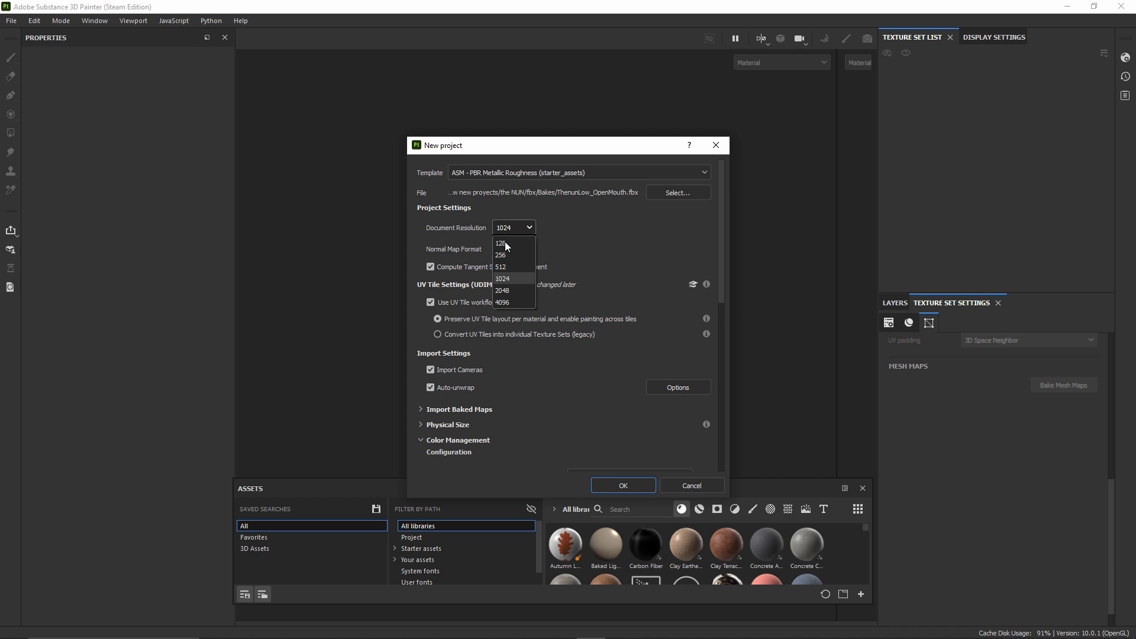
left_click(502, 303)
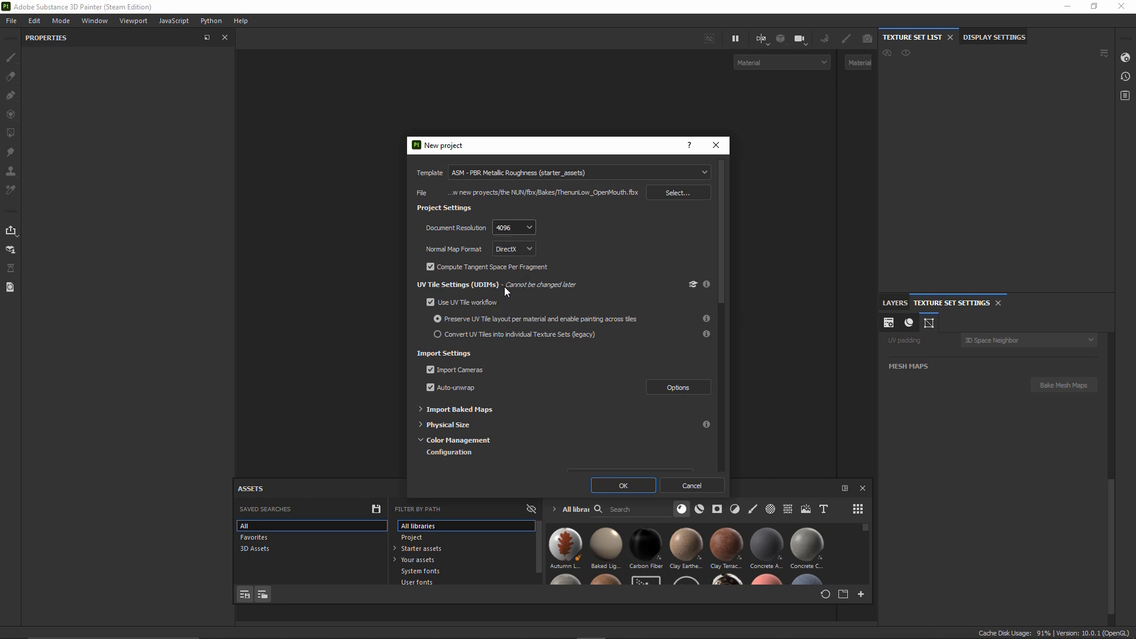
left_click(506, 230)
left_click(605, 245)
scroll(571, 290, "down", 3)
scroll(575, 306, "down", 3)
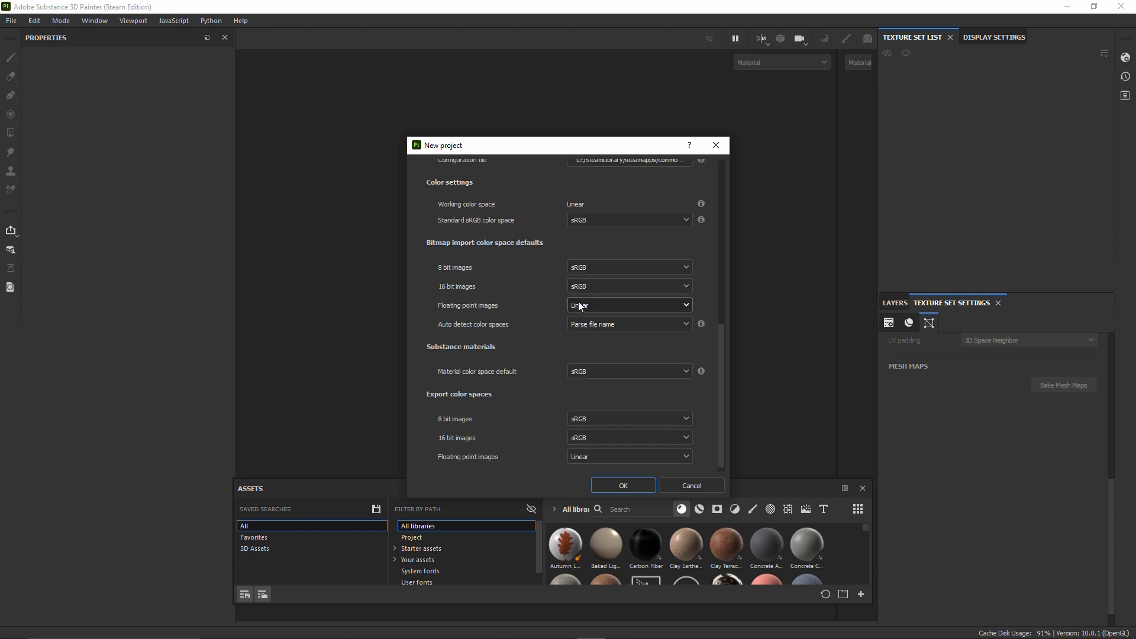
scroll(578, 306, "up", 3)
scroll(577, 298, "down", 3)
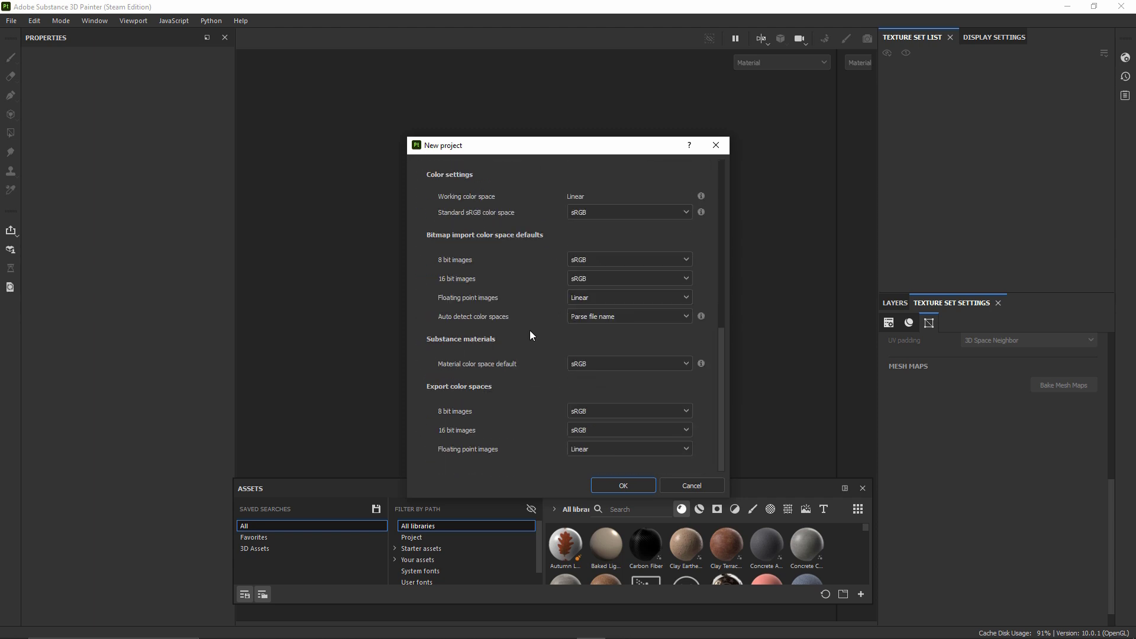
scroll(530, 334, "up", 3)
left_click(610, 485)
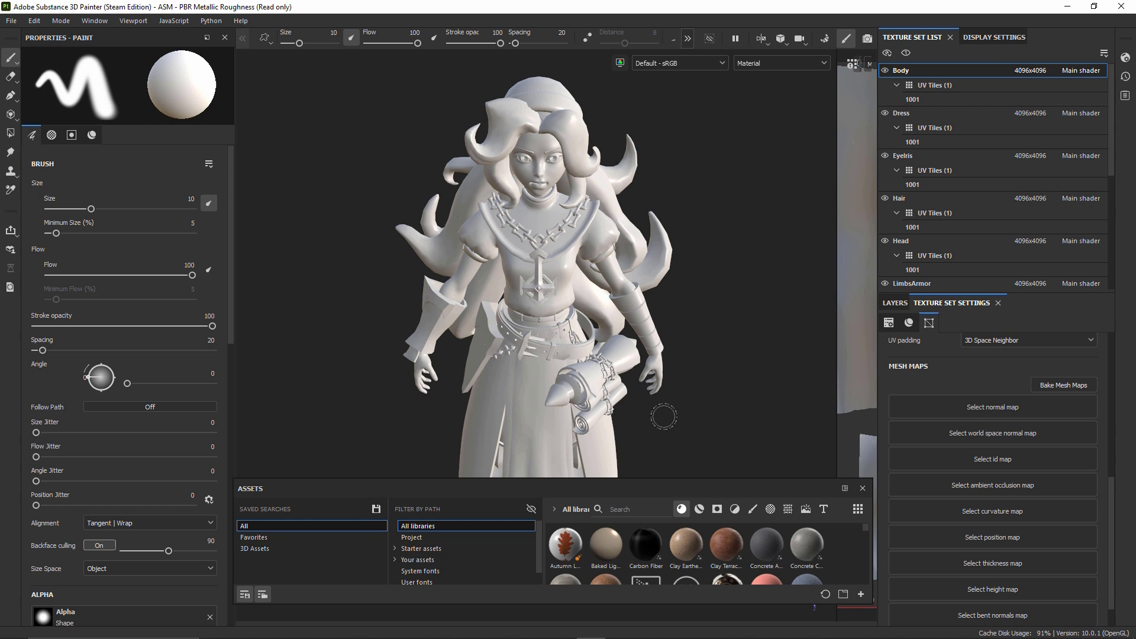
Enter baking mode and load Thenun_HighPoly as the high definition mesh in the common settings
left_click(826, 39)
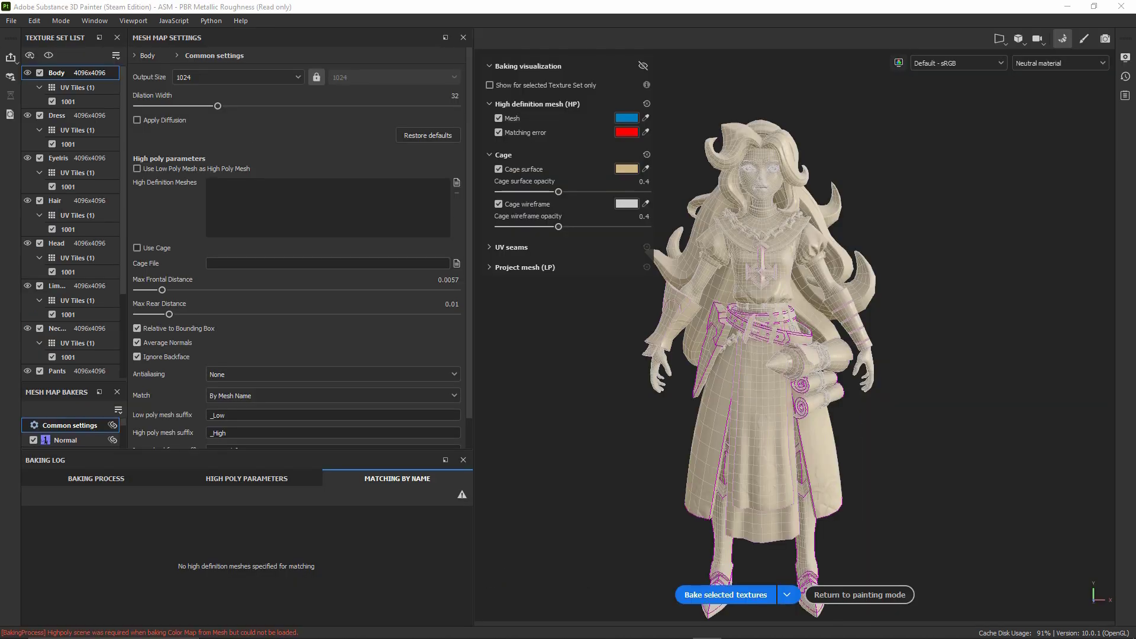
left_click(269, 77)
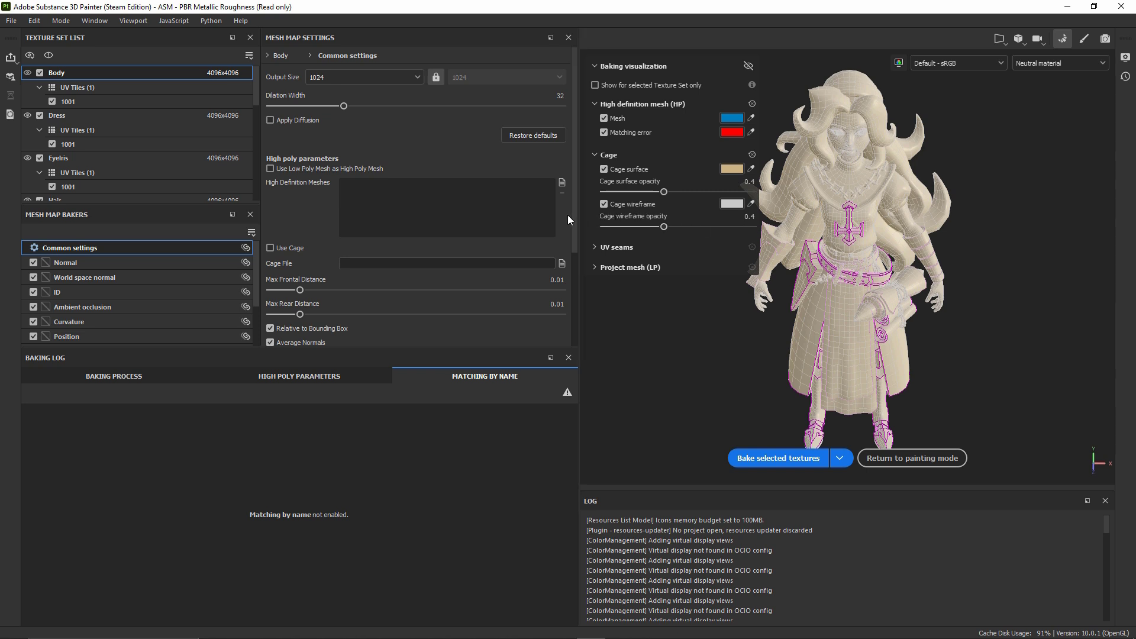
left_click(561, 184)
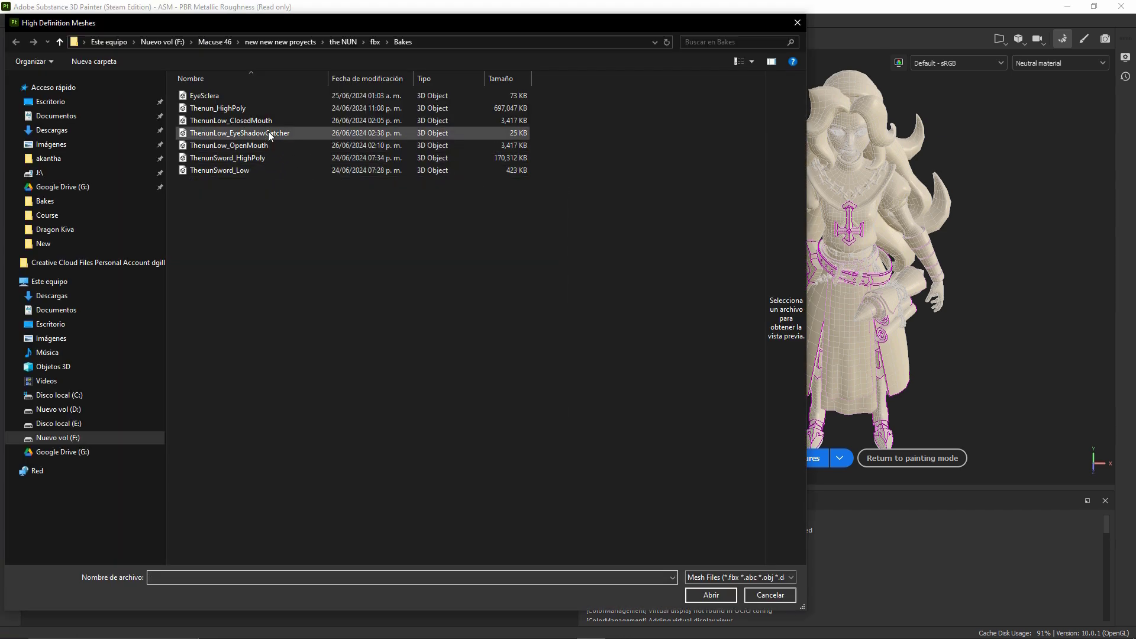
double_click(259, 112)
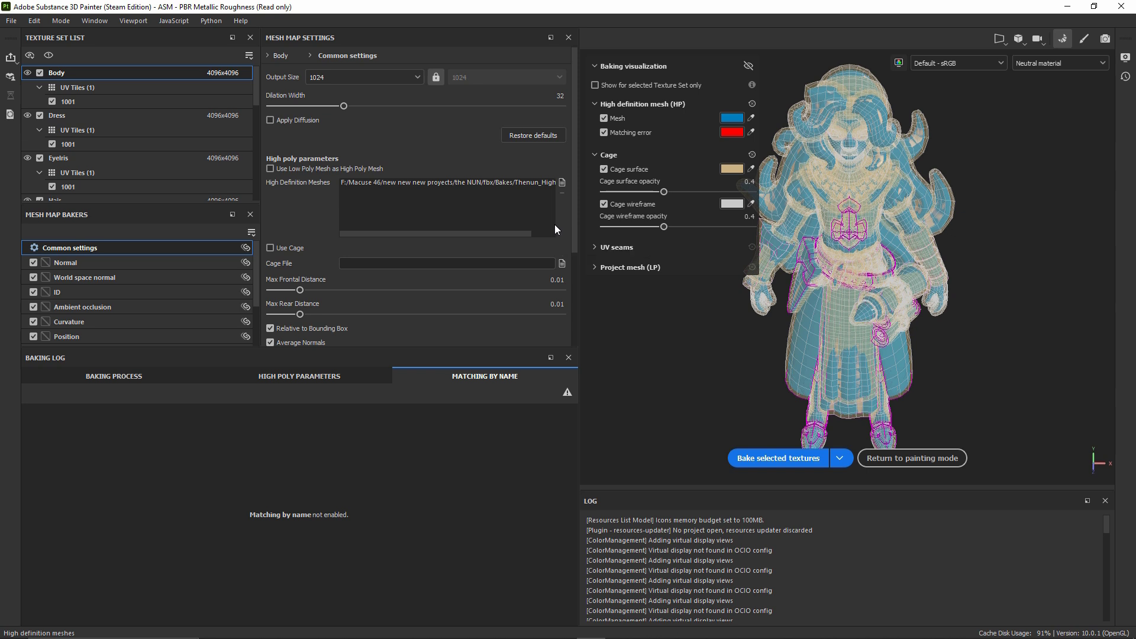
Set the bake's mesh matching to By Mesh Name
scroll(555, 225, "down", 2)
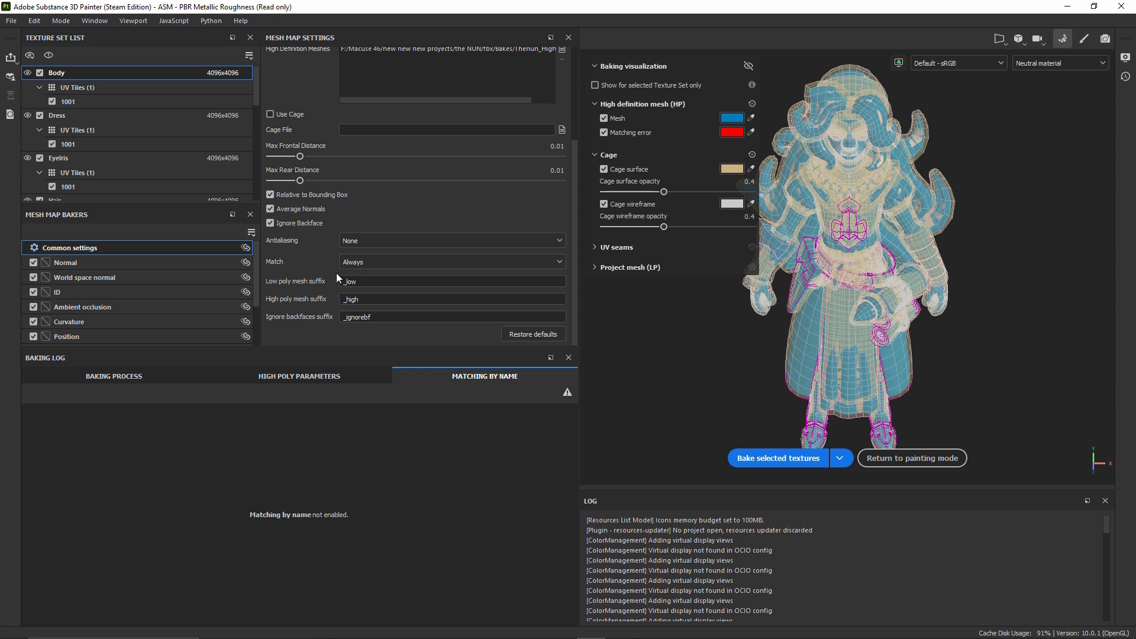
left_click(383, 262)
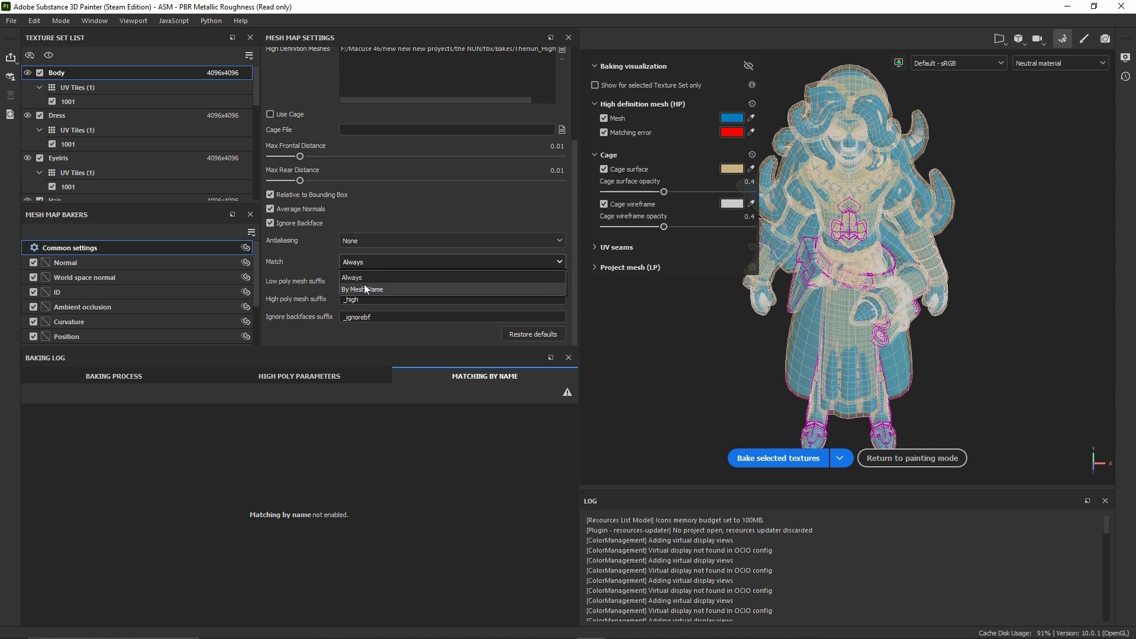
left_click(361, 291)
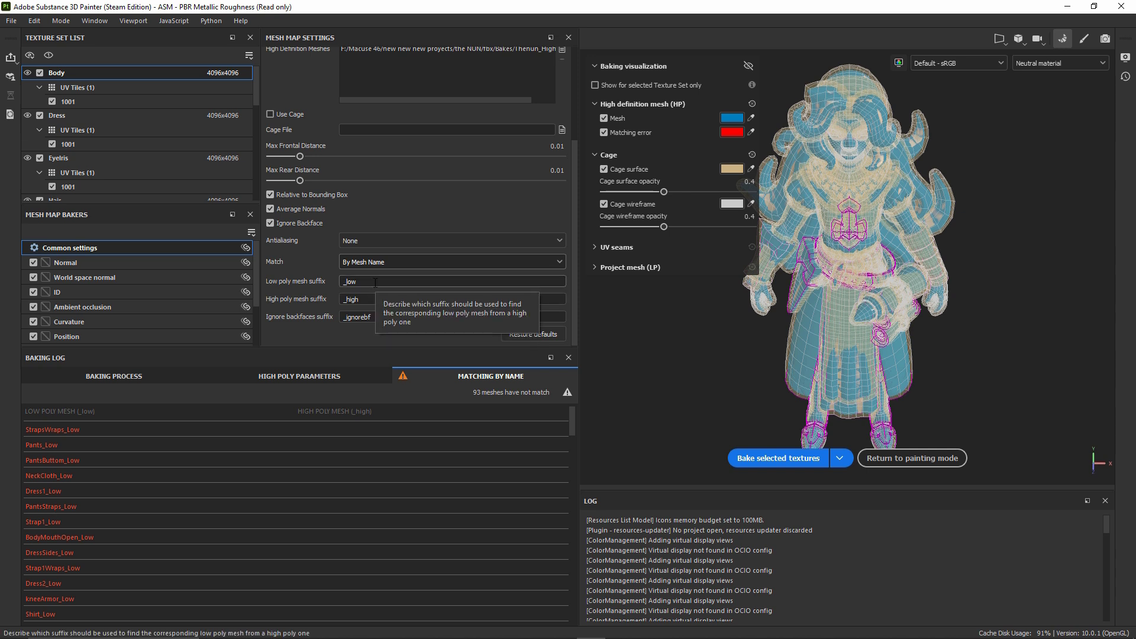
Change the low poly mesh suffix to _Low in the common bake settings
left_click(373, 282)
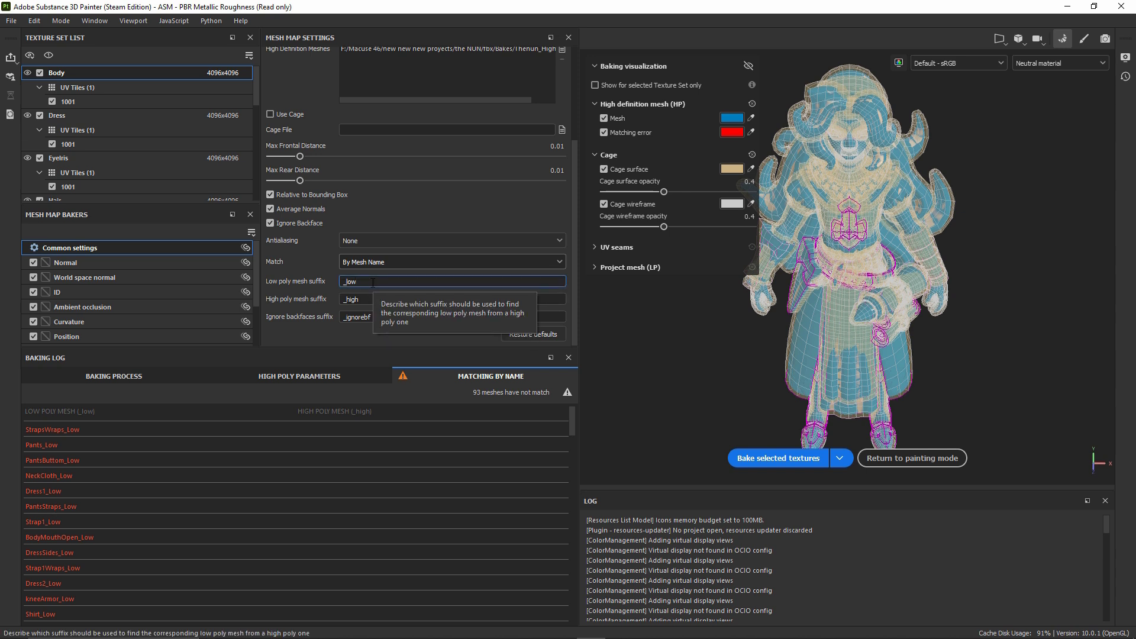
key("BackSpace")
key("BackSpace")
type("Low")
Set the high poly mesh suffix to _High and check the resulting mesh pairs in the name matching list
left_click(375, 298)
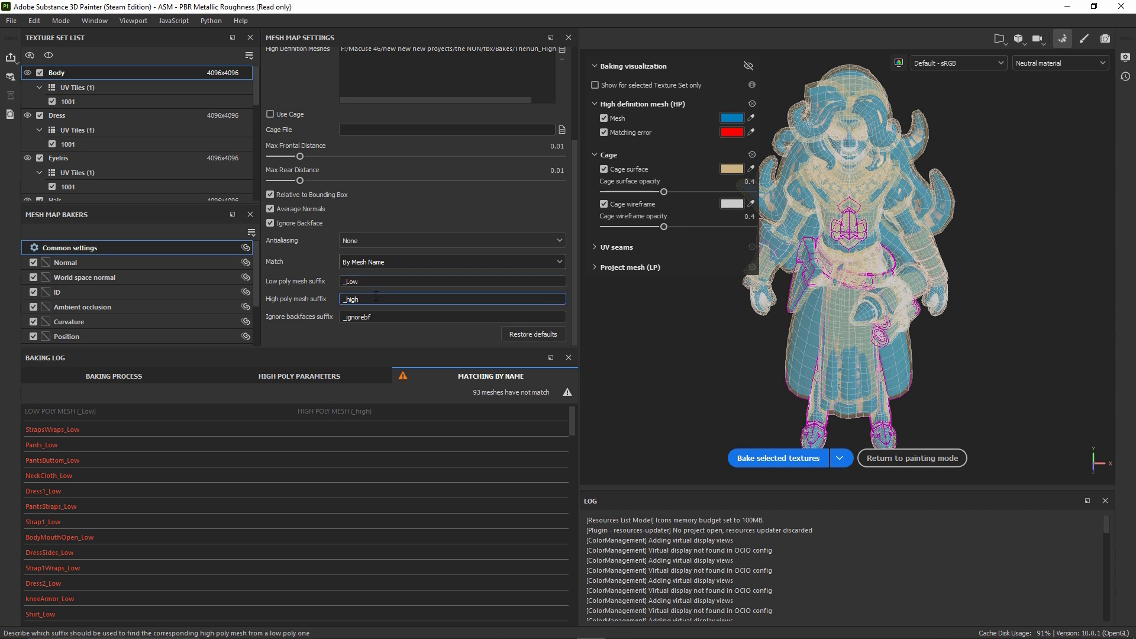
key("BackSpace")
key("BackSpace")
key("BackSpace")
key("BackSpace")
type("Hig")
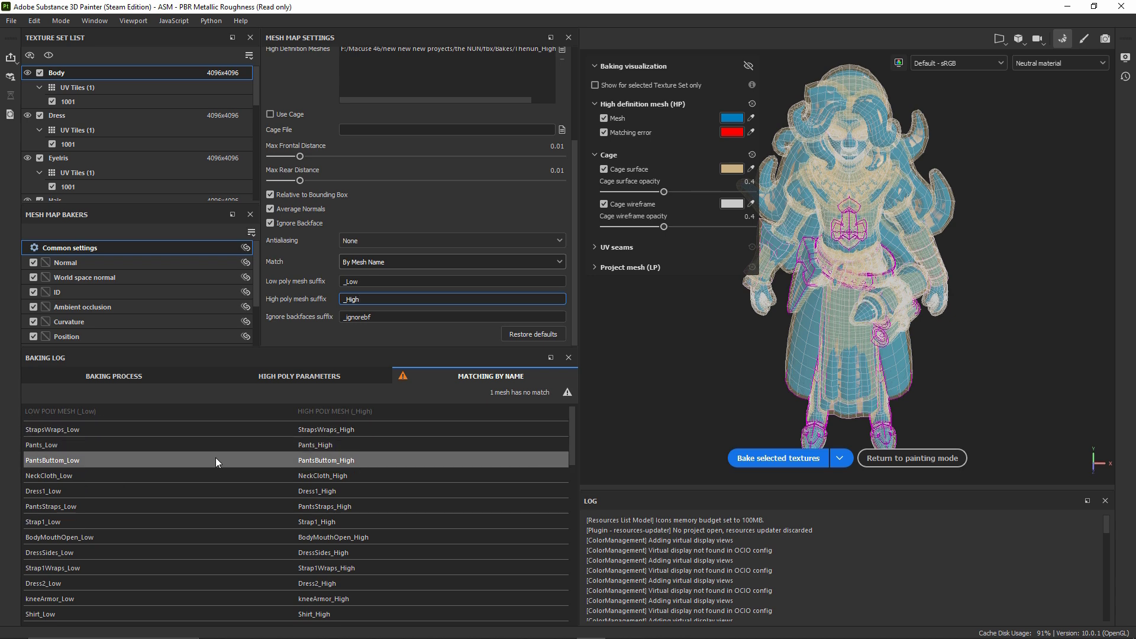
scroll(192, 472, "down", 6)
scroll(261, 504, "up", 1)
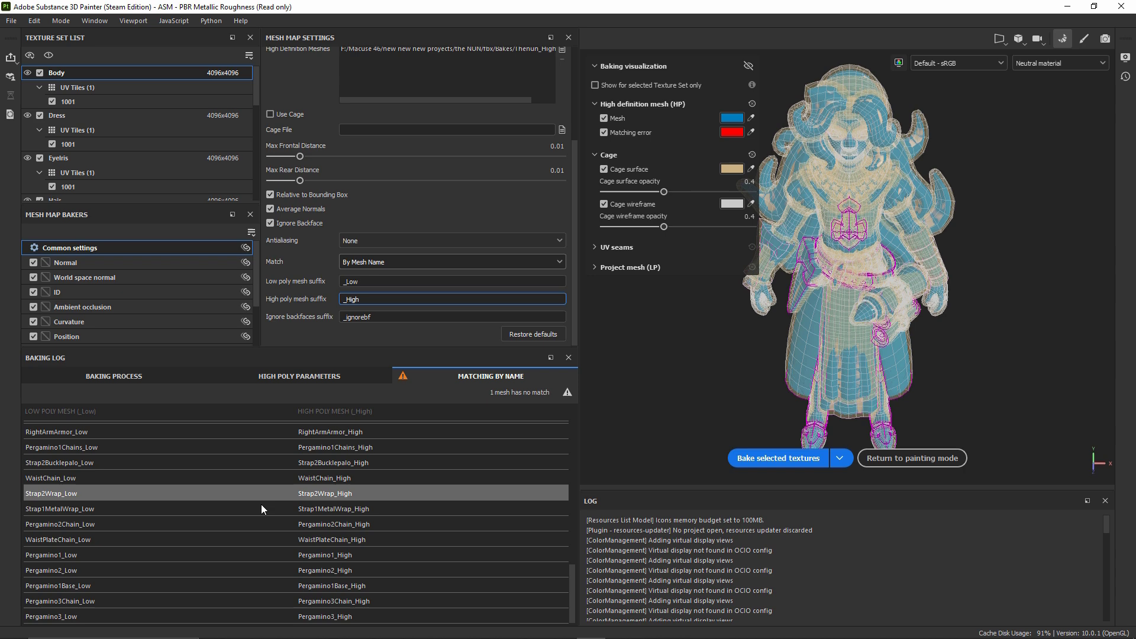
scroll(321, 514, "up", 6)
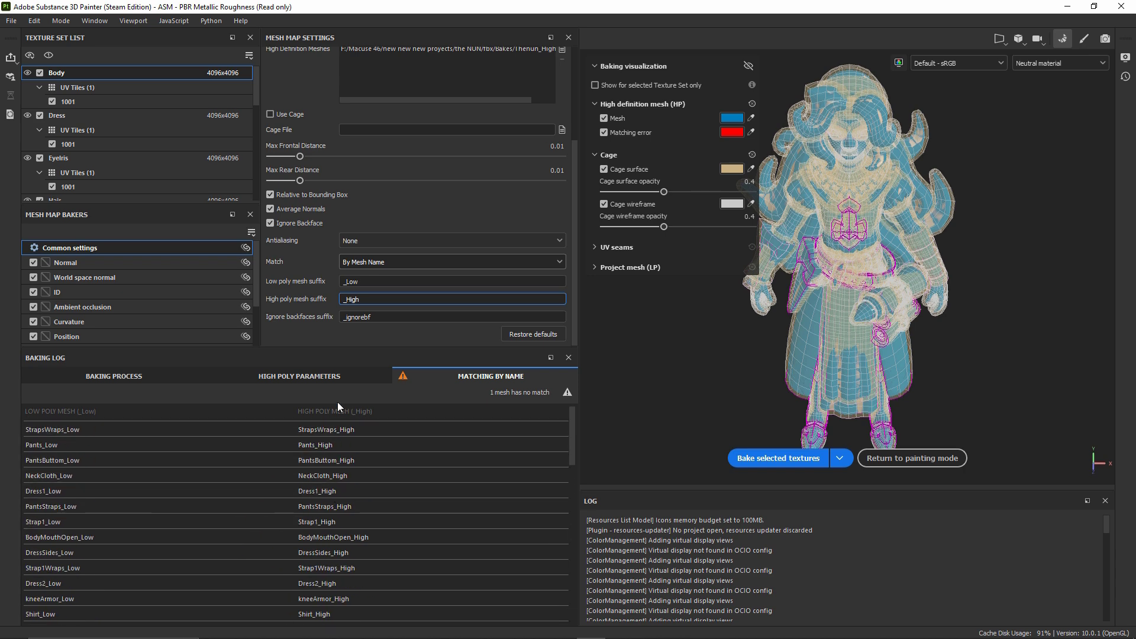
Set the max frontal distance to 0.0057 and bake the selected textures
left_click(300, 156)
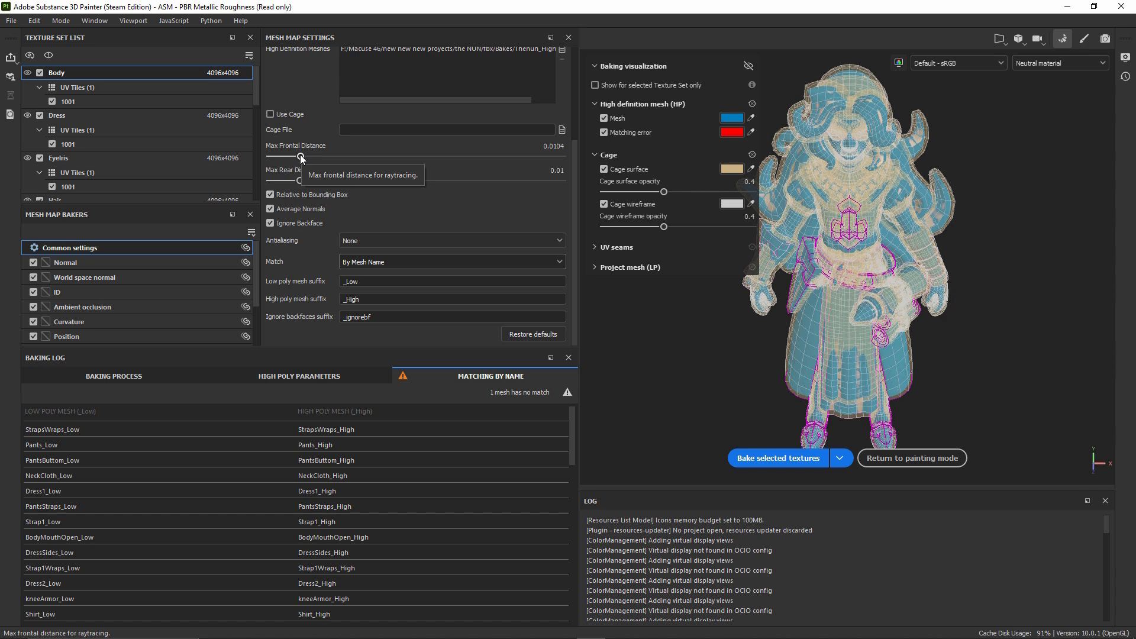
left_click_drag(301, 157, 281, 156)
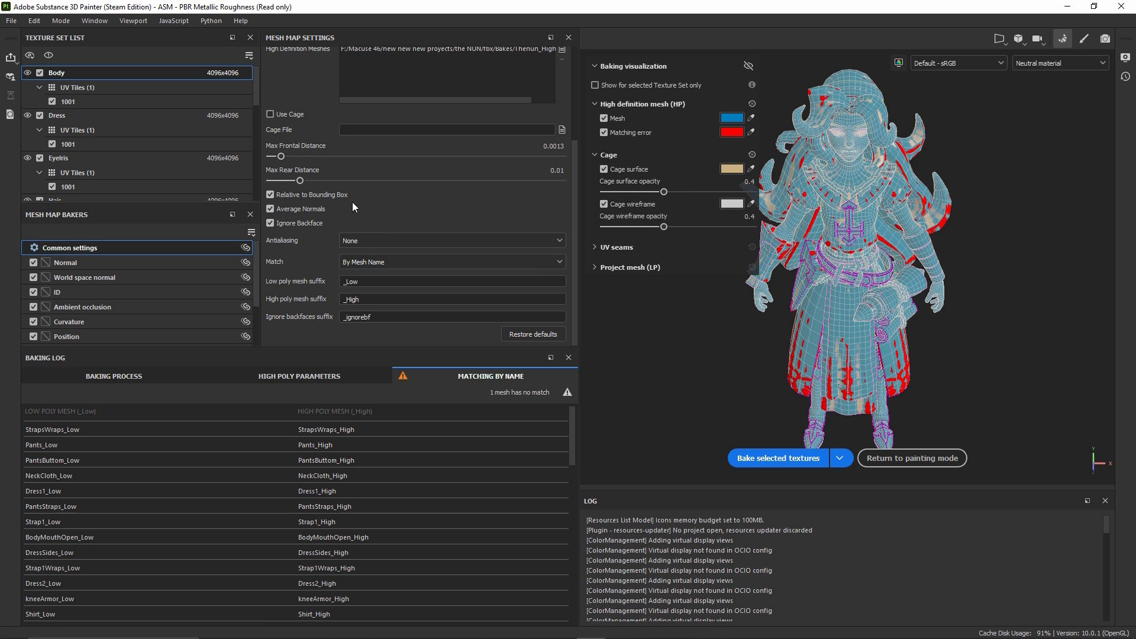
left_click_drag(279, 158, 293, 157)
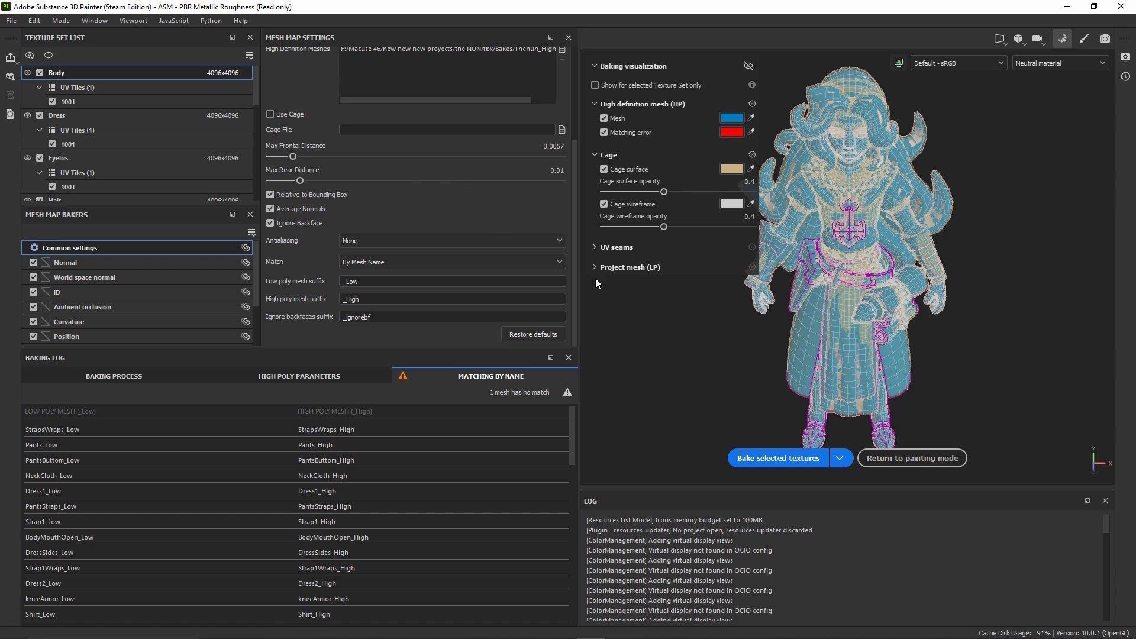
left_click(784, 457)
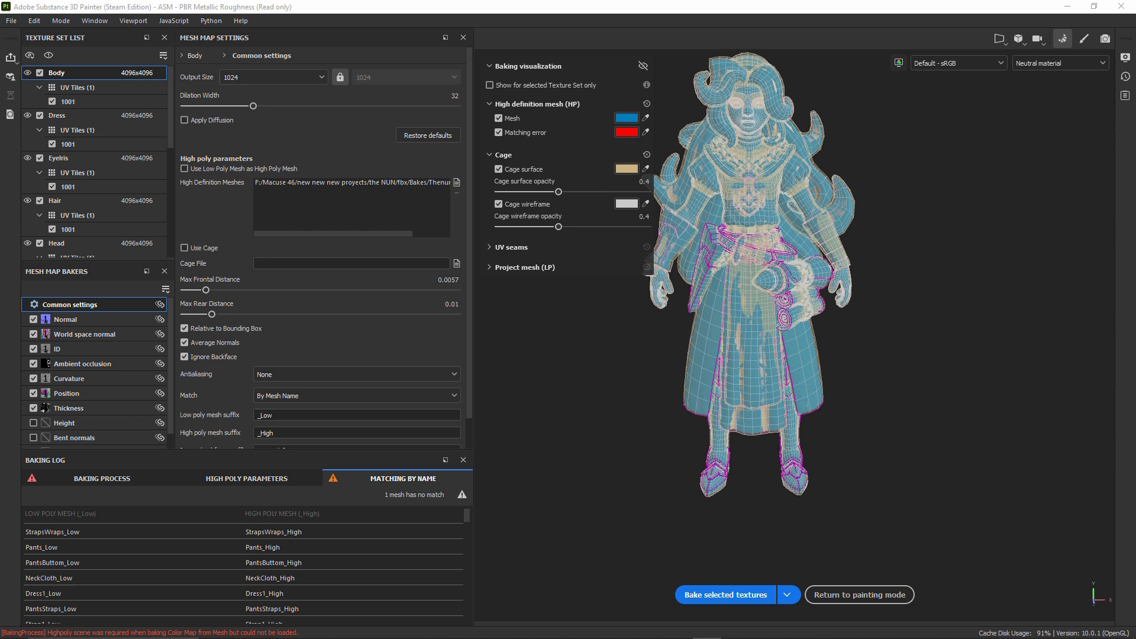
Inspect the high definition mesh and cage overlay around the character's head and torso
middle_click_drag(846, 142, 770, 424, "alt")
scroll(748, 433, "up", 5)
left_click_drag(728, 299, 717, 256, "alt")
middle_click_drag(717, 255, 819, 201, "alt")
scroll(734, 325, "up", 5)
scroll(735, 319, "down", 5)
scroll(736, 317, "down", 2)
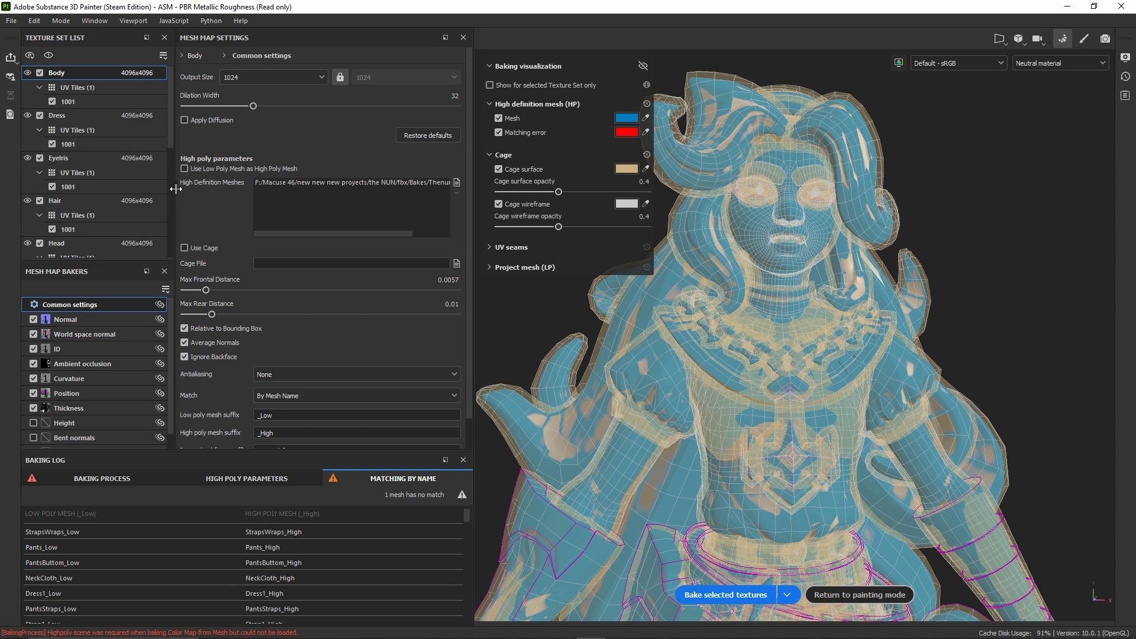
Enlarge the texture set list and look through all the texture sets
left_click_drag(173, 189, 259, 189)
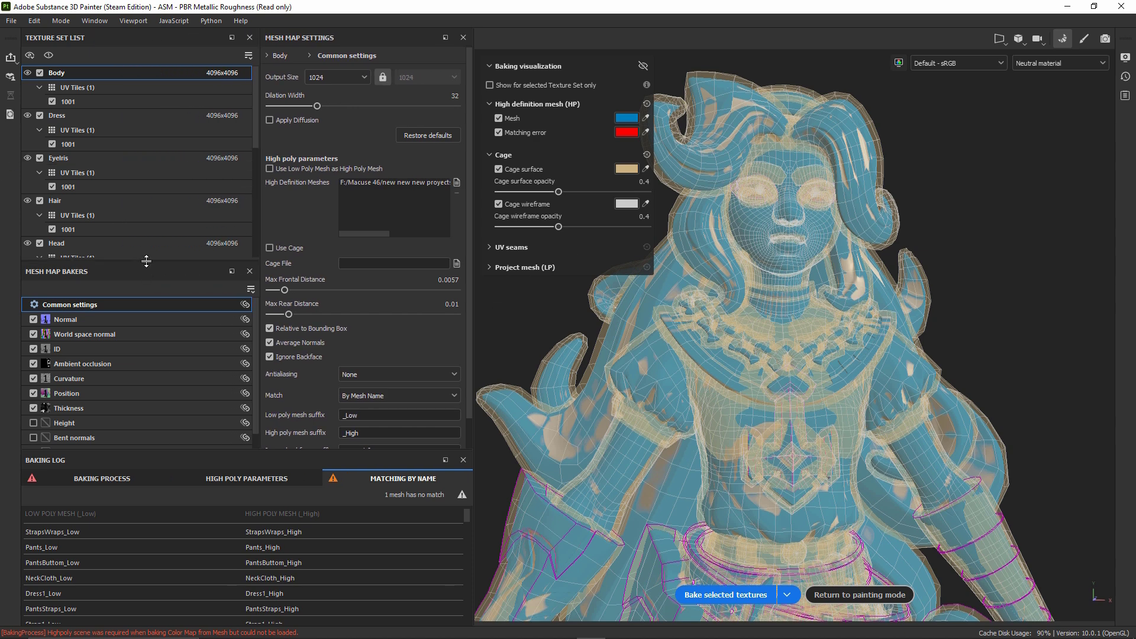
left_click_drag(147, 261, 146, 382)
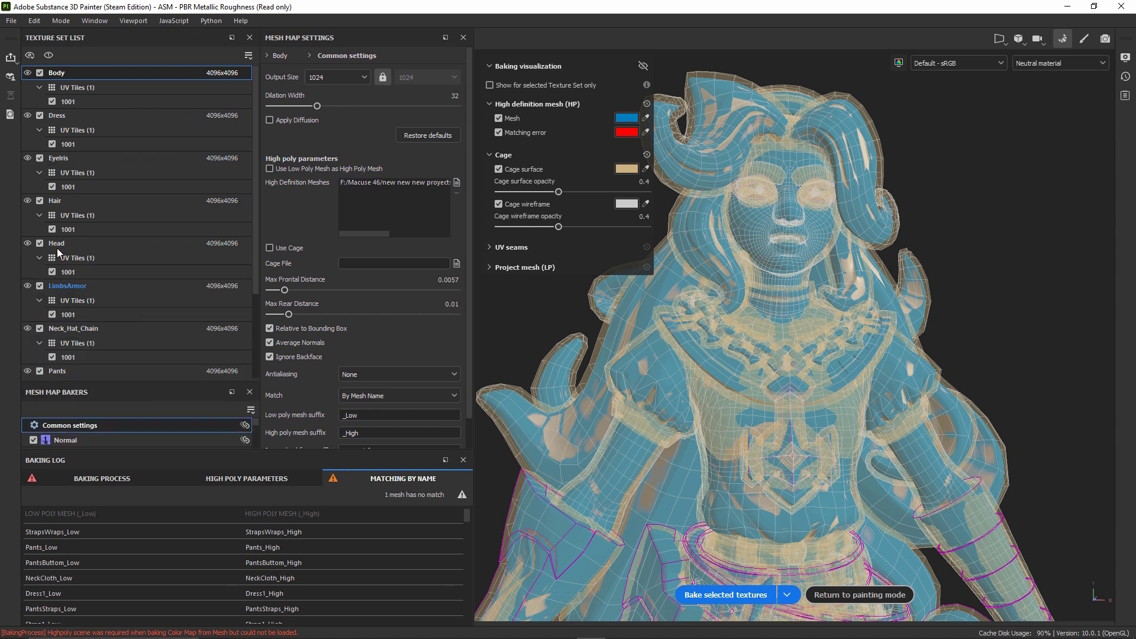
left_click(27, 158)
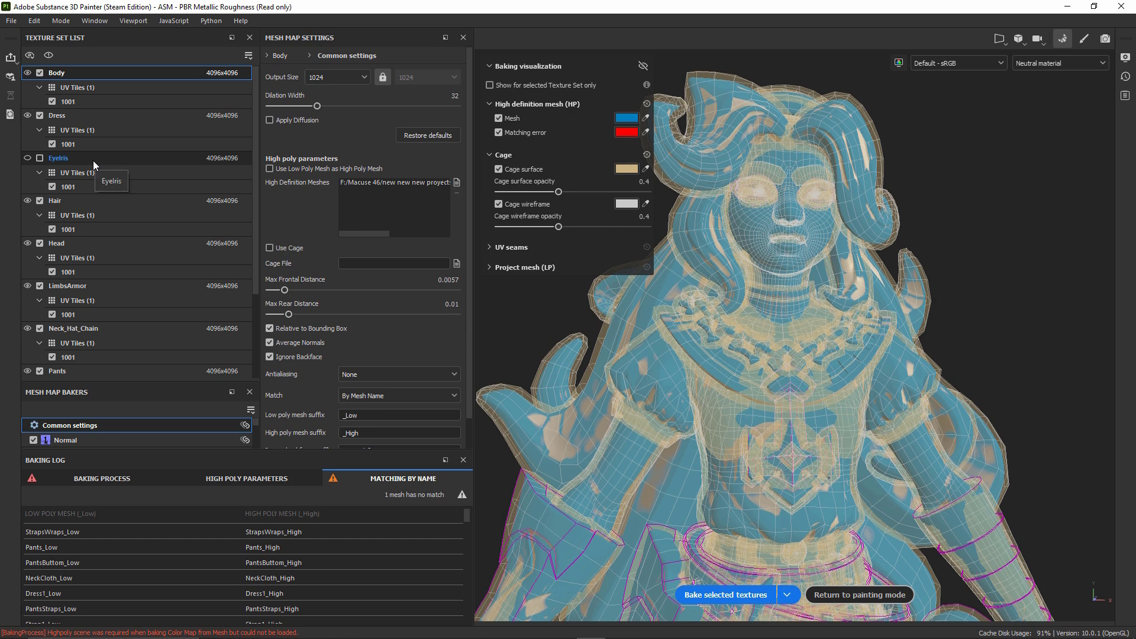
scroll(94, 161, "down", 3)
scroll(95, 161, "up", 2)
scroll(96, 168, "down", 2)
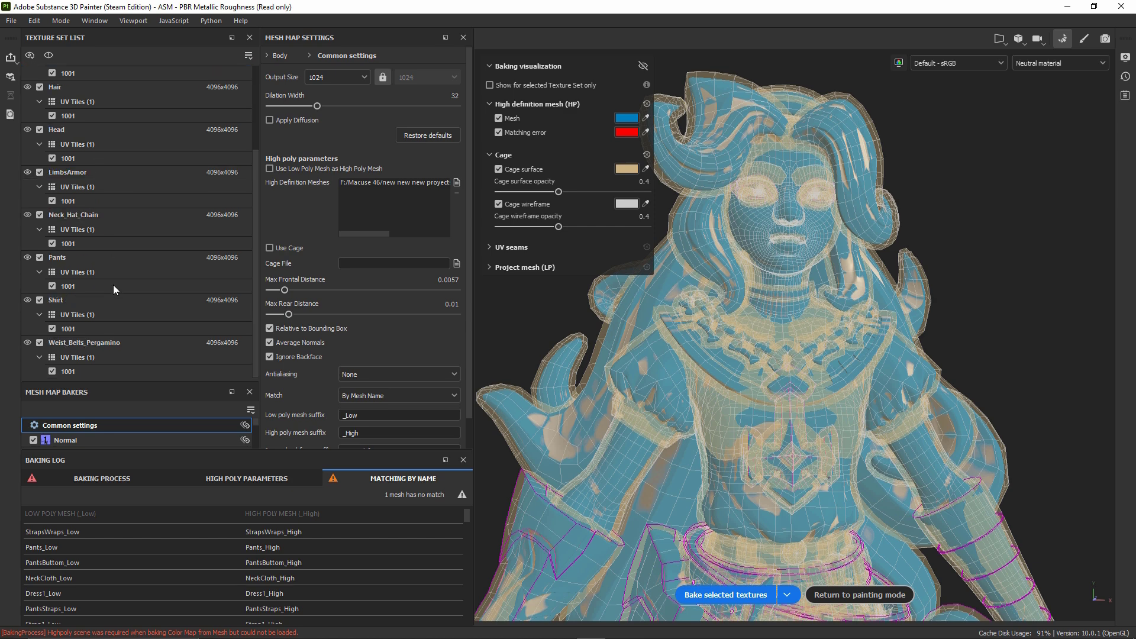
scroll(90, 347, "up", 3)
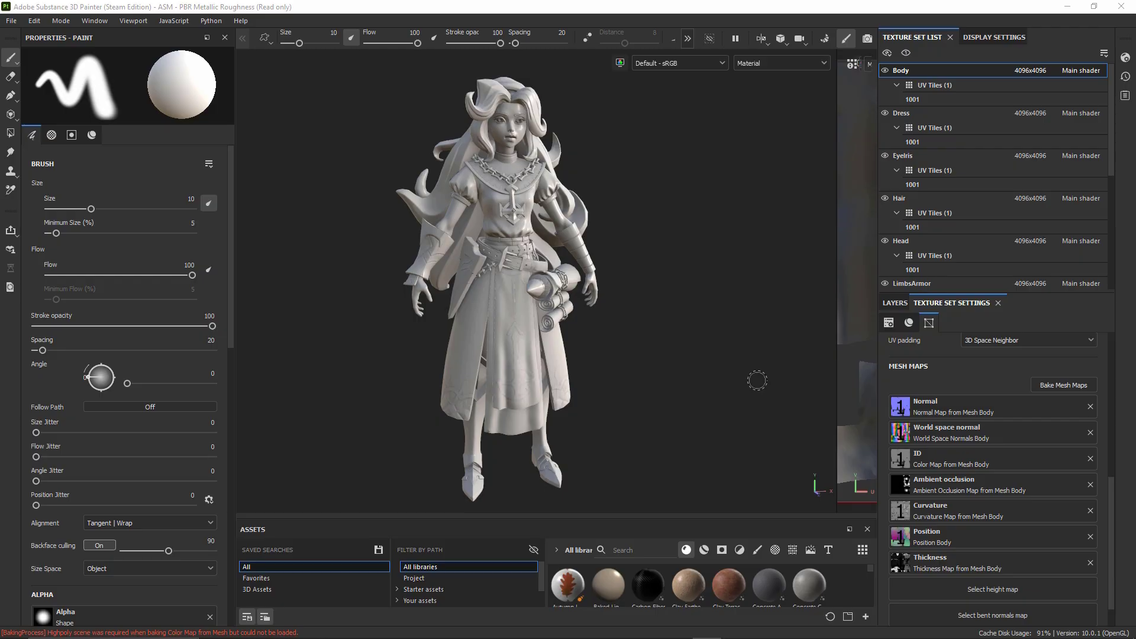
Inspect the baked details on the skirt panels and their front ornament in painting mode
scroll(535, 385, "up", 6)
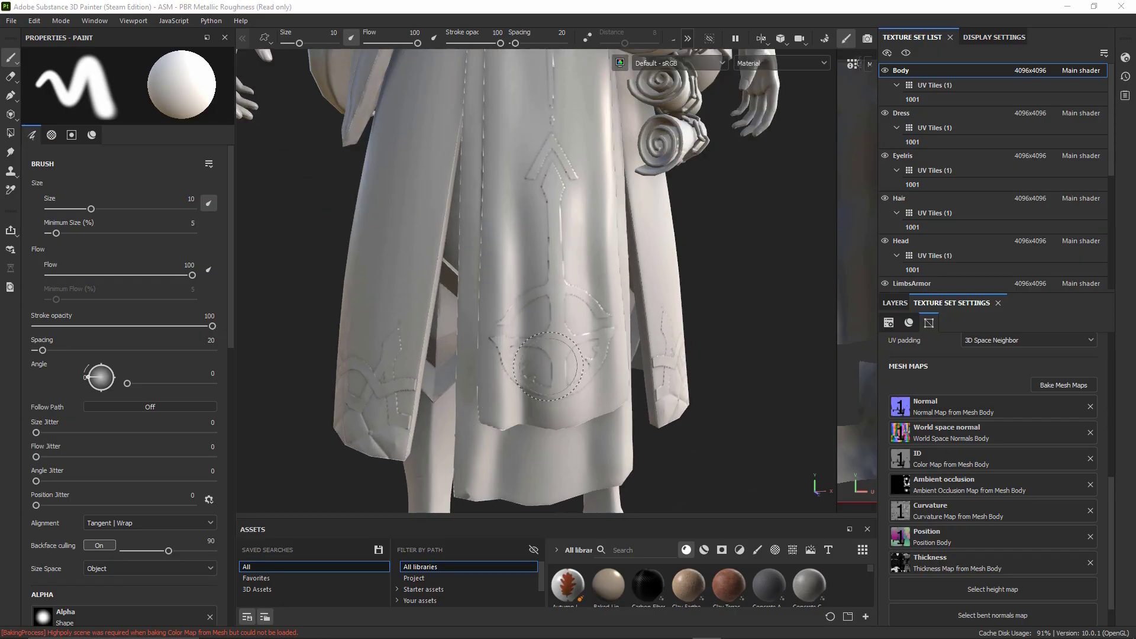
middle_click_drag(561, 341, 506, 383, "alt")
scroll(468, 332, "down", 2)
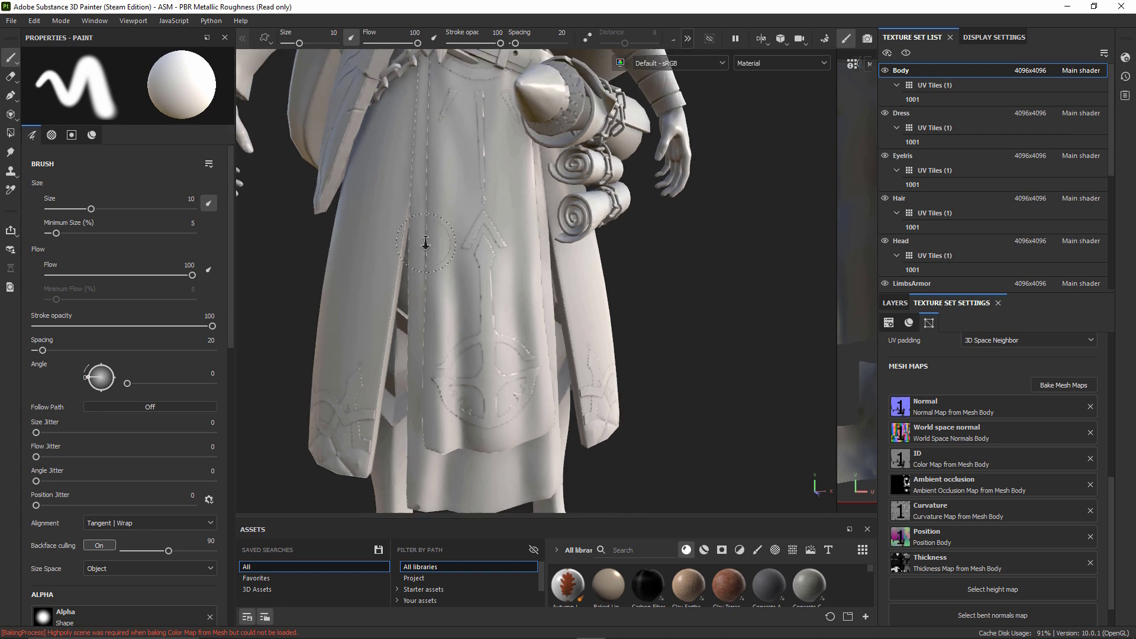
left_click_drag(426, 243, 472, 238, "alt")
middle_click_drag(487, 254, 538, 208, "alt")
right_click_drag(545, 313, 497, 242, "alt")
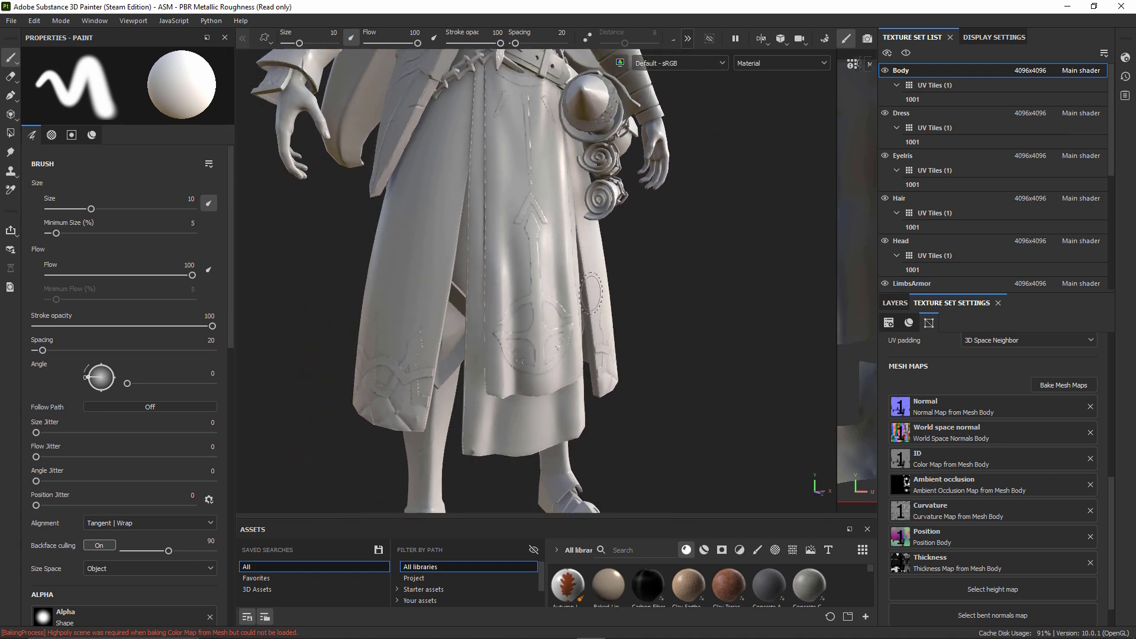
scroll(590, 292, "down", 3)
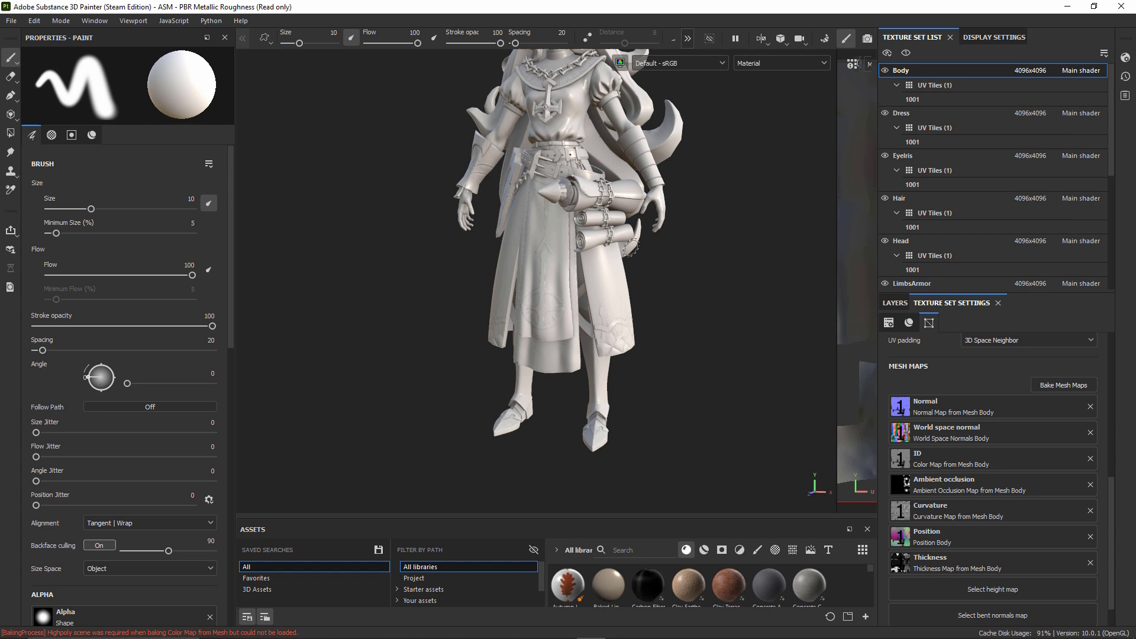
Examine the baked belts, scrolls, chains and arm armor, and the character's upper body
left_click_drag(590, 292, 473, 278, "alt")
scroll(692, 237, "up", 4)
scroll(466, 279, "up", 3)
middle_click_drag(466, 279, 524, 329, "alt")
right_click_drag(524, 330, 457, 230, "alt")
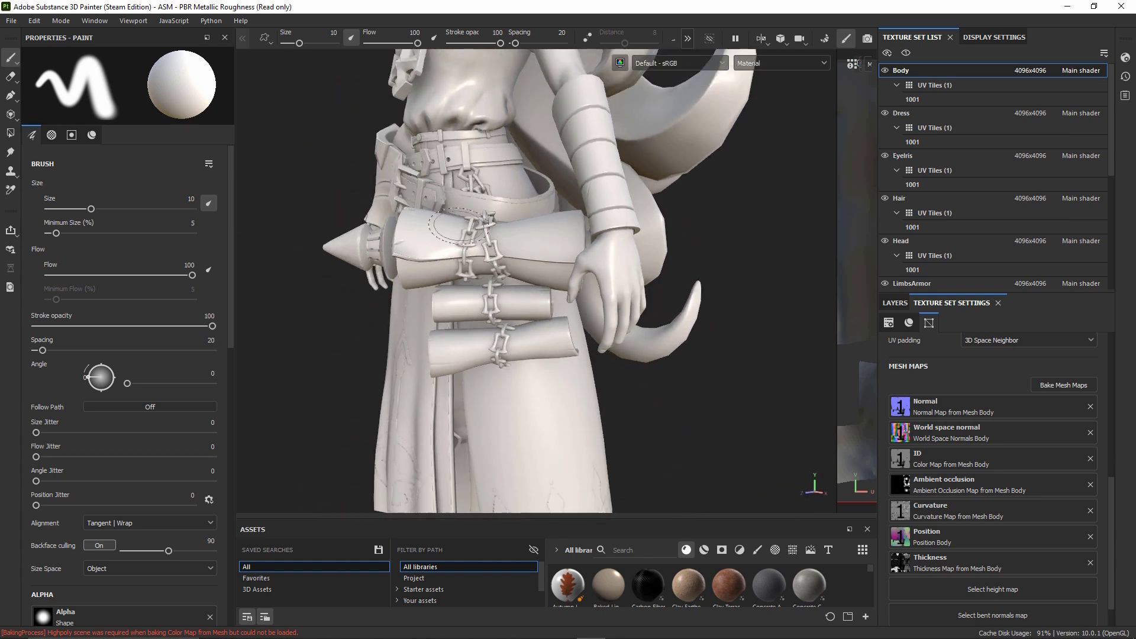
middle_click_drag(515, 414, 506, 148, "alt")
left_click_drag(521, 255, 671, 272, "alt")
middle_click_drag(597, 229, 606, 326, "alt")
scroll(662, 266, "down", 3)
left_click_drag(675, 266, 658, 264, "alt")
middle_click_drag(659, 229, 611, 393, "alt")
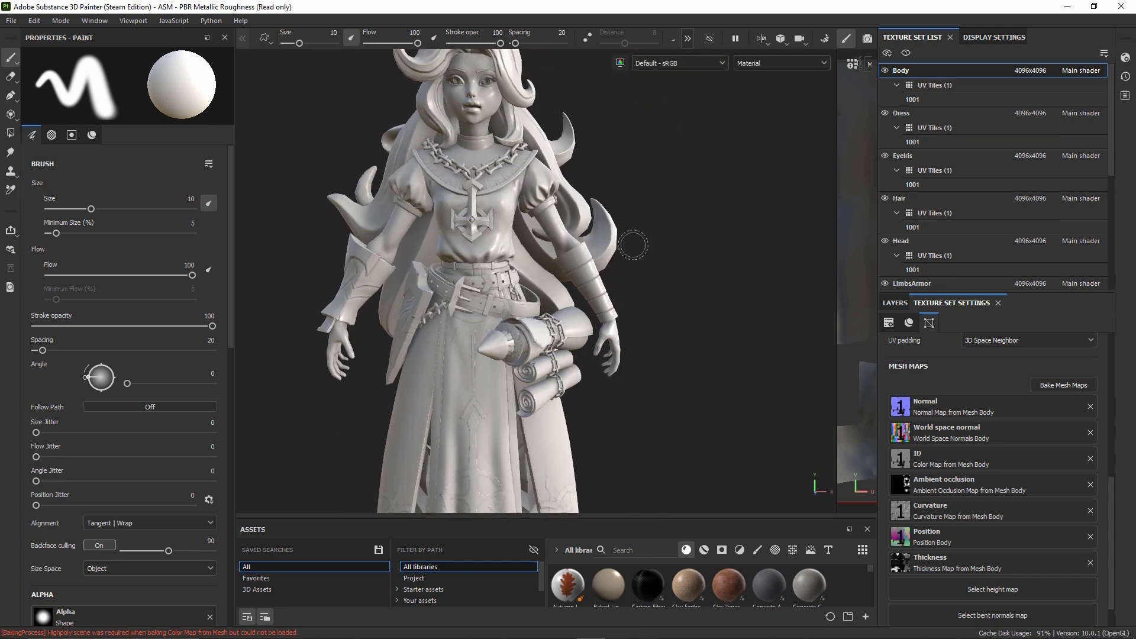
middle_click_drag(633, 245, 633, 269)
scroll(633, 268, "up", 3)
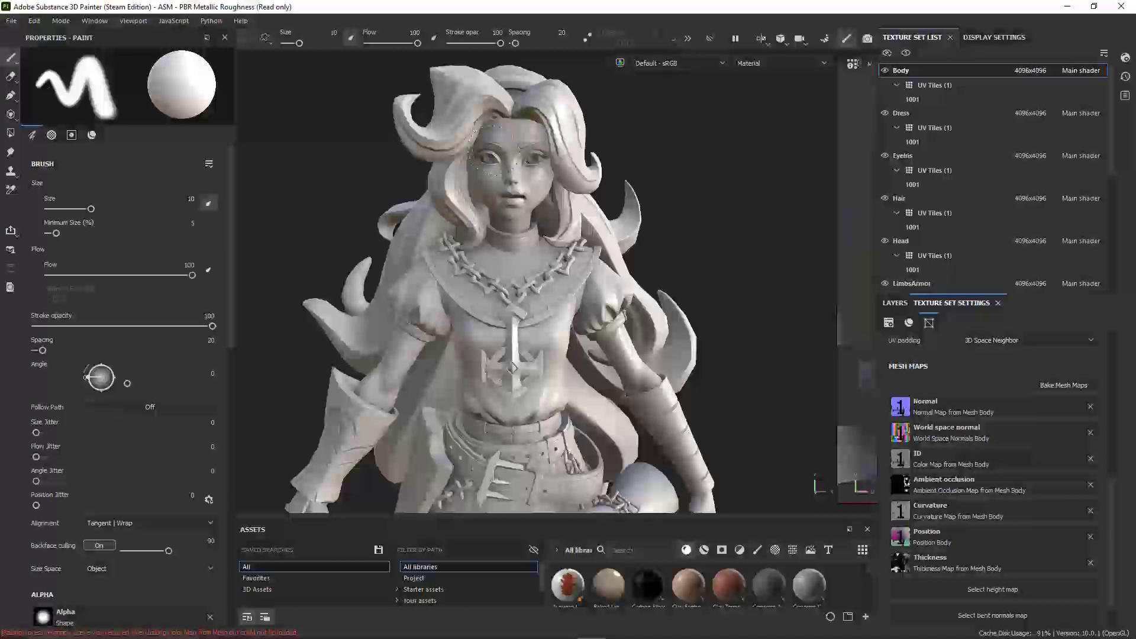
Return to painting mode and inspect the baked face, hair and chain necklace up close
left_click(829, 39)
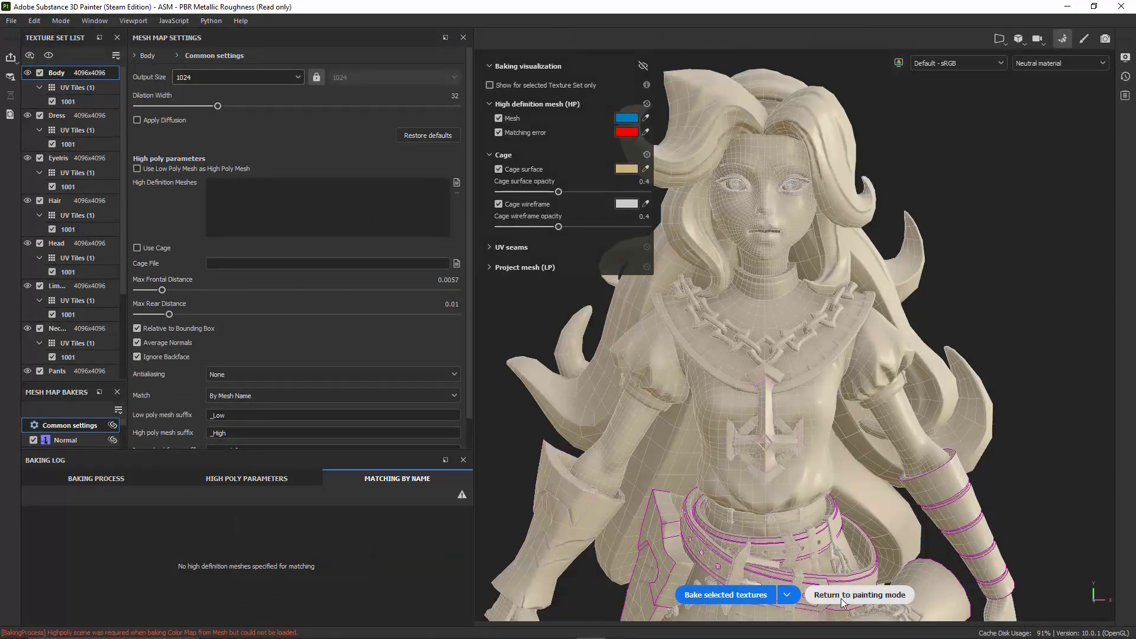
left_click(859, 595)
middle_click_drag(563, 260, 572, 296, "alt")
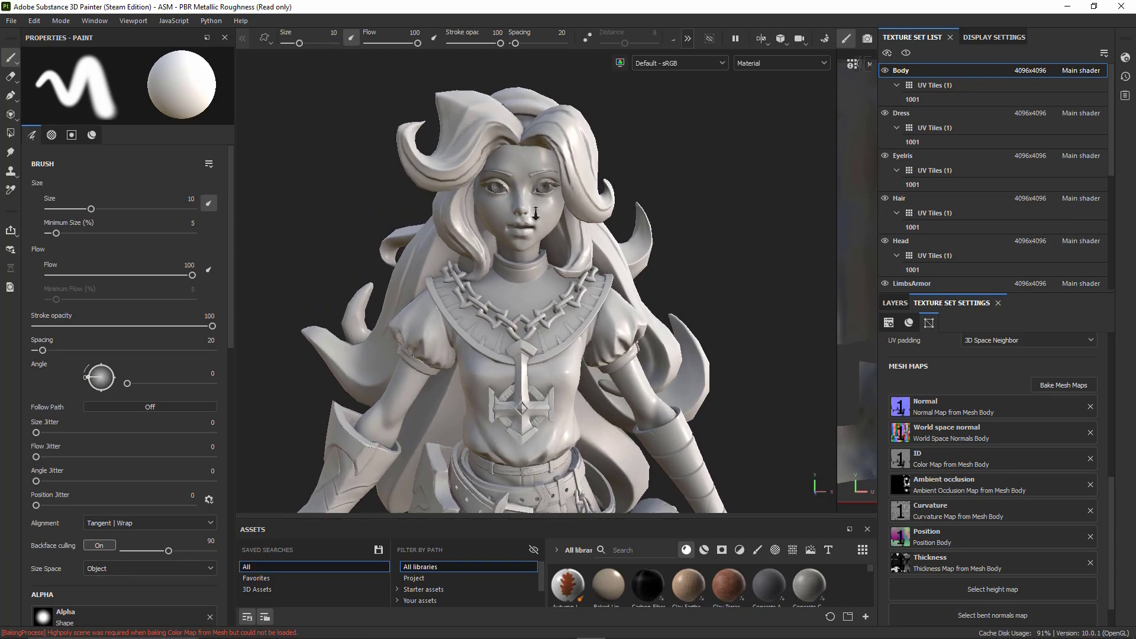
scroll(572, 296, "up", 3)
mouse_move(565, 308)
left_mouse_down("alt")
mouse_move(585, 313)
mouse_move(565, 302)
left_mouse_up("alt")
scroll(556, 254, "up", 3)
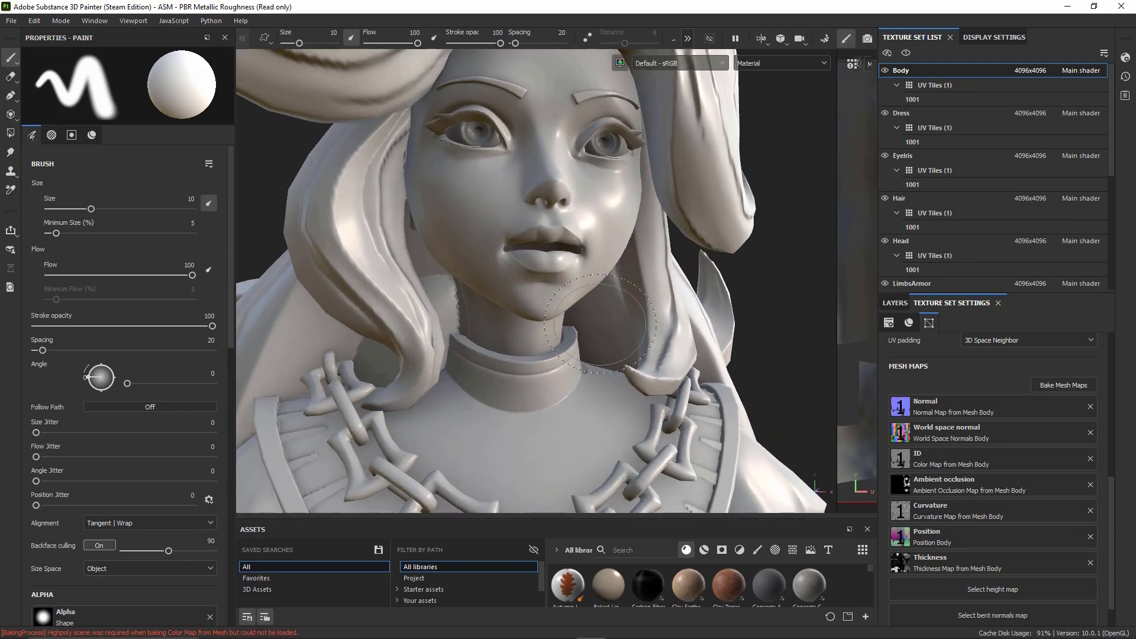
mouse_move(556, 237)
left_mouse_down("alt")
mouse_move(536, 218)
mouse_move(736, 393)
left_mouse_up("alt")
scroll(703, 400, "down", 3)
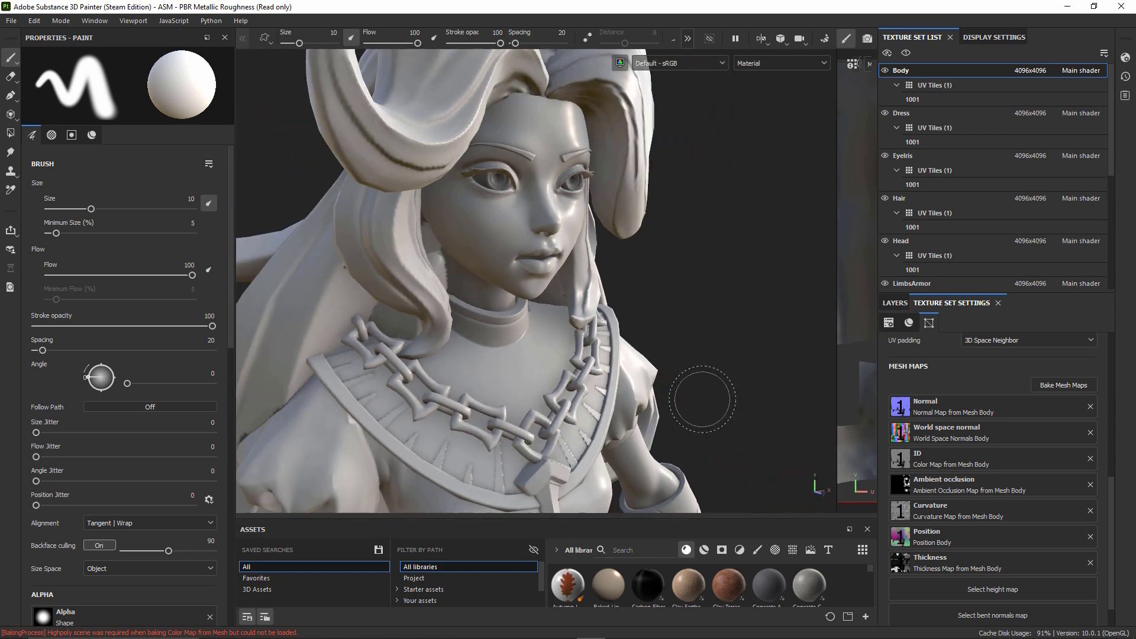
scroll(541, 271, "up", 2)
scroll(688, 295, "up", 1)
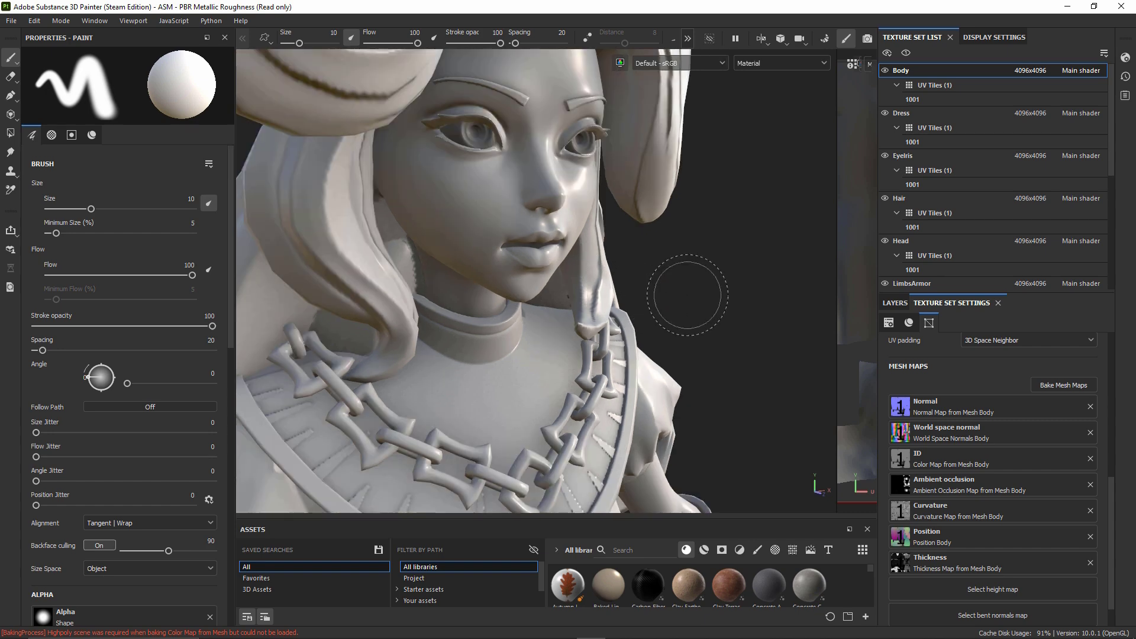
scroll(688, 296, "down", 3)
left_click_drag(719, 332, 668, 329, "alt")
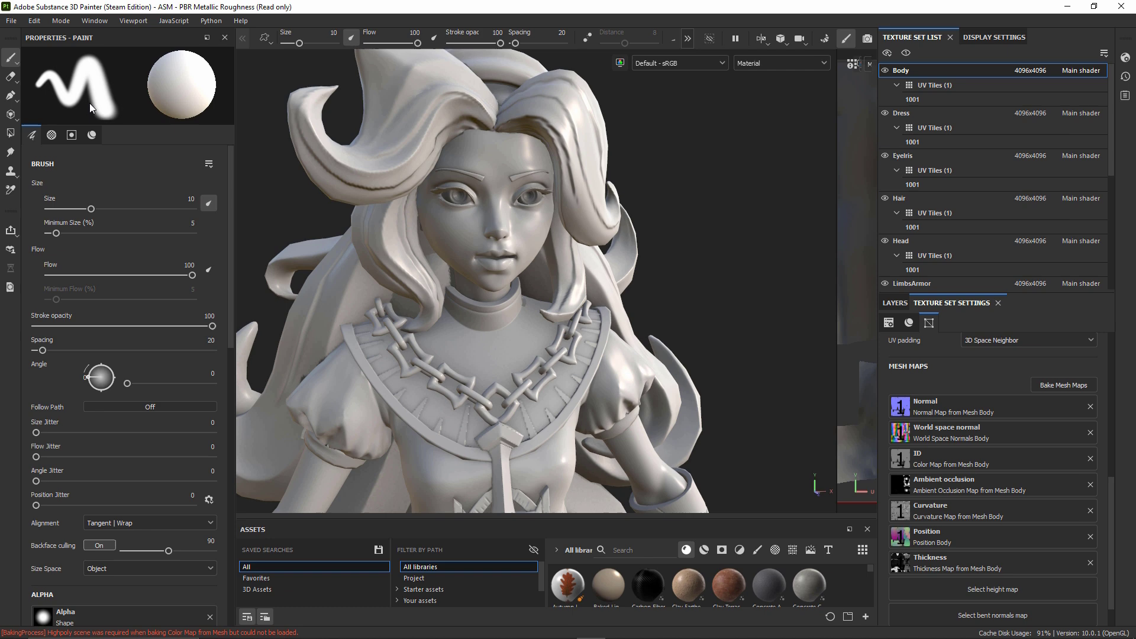
left_click(40, 24)
left_click(58, 61)
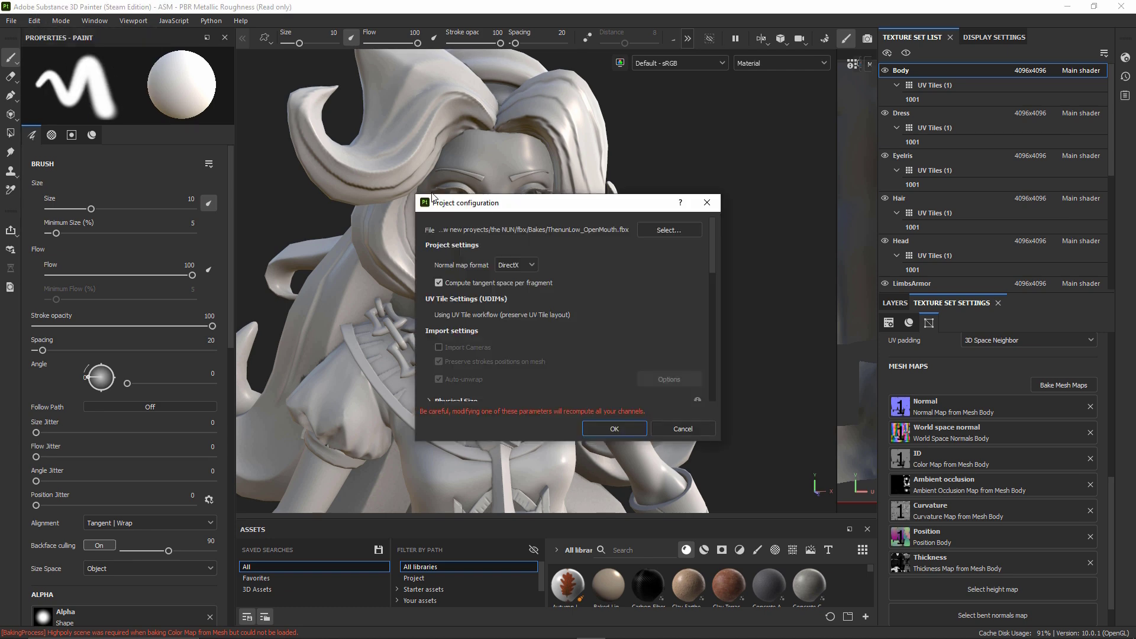
left_click(666, 233)
left_click(564, 170)
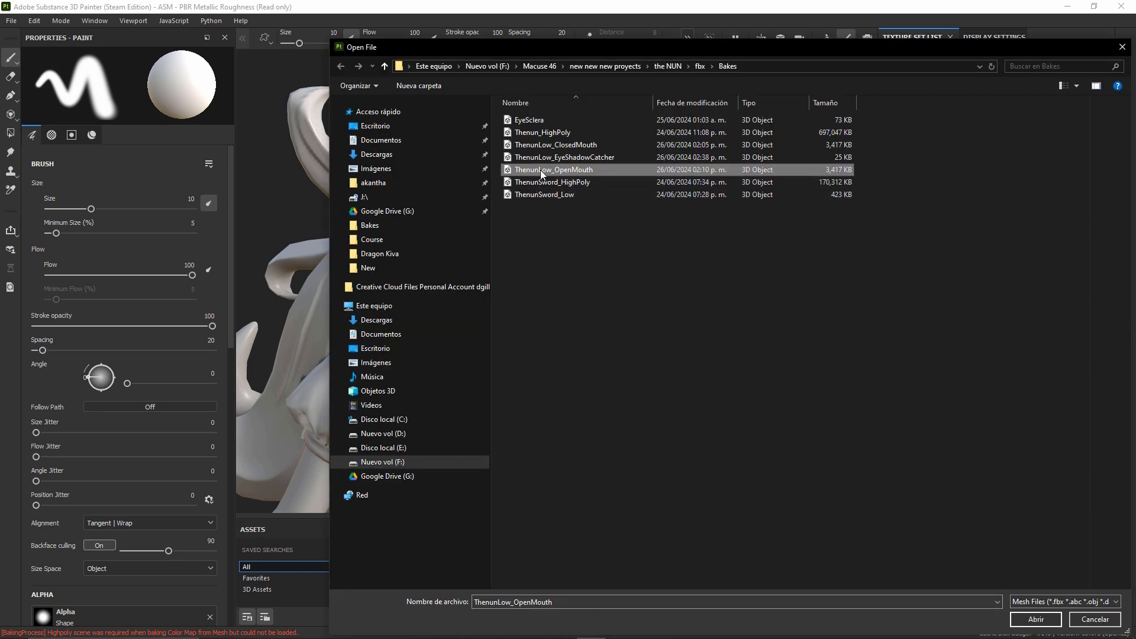
left_click(1100, 623)
left_click(684, 432)
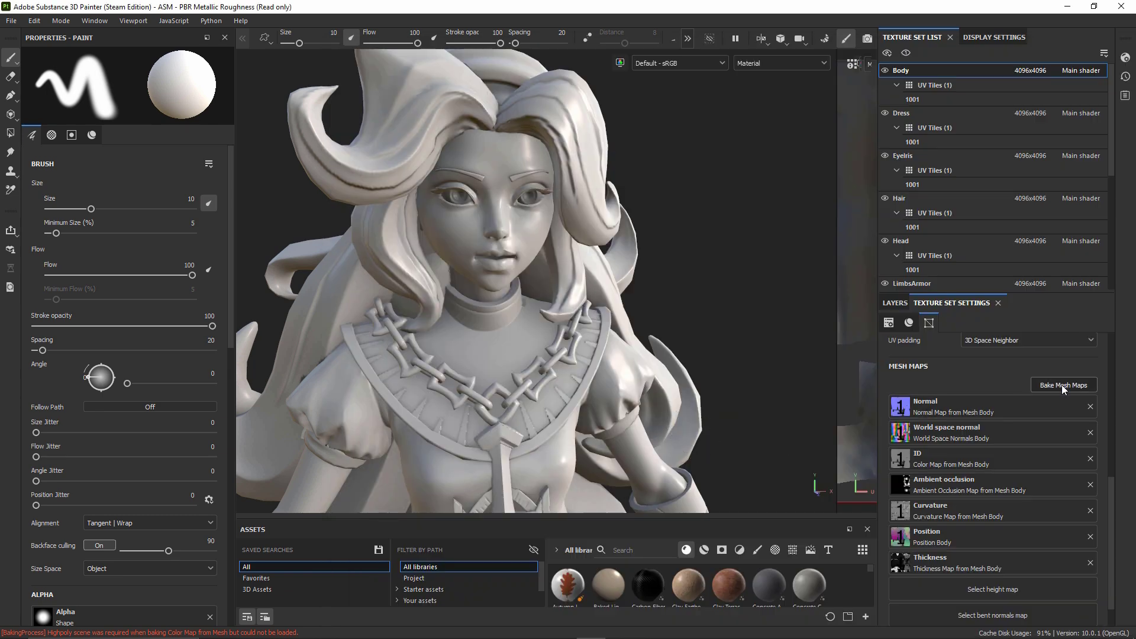
left_click(1062, 385)
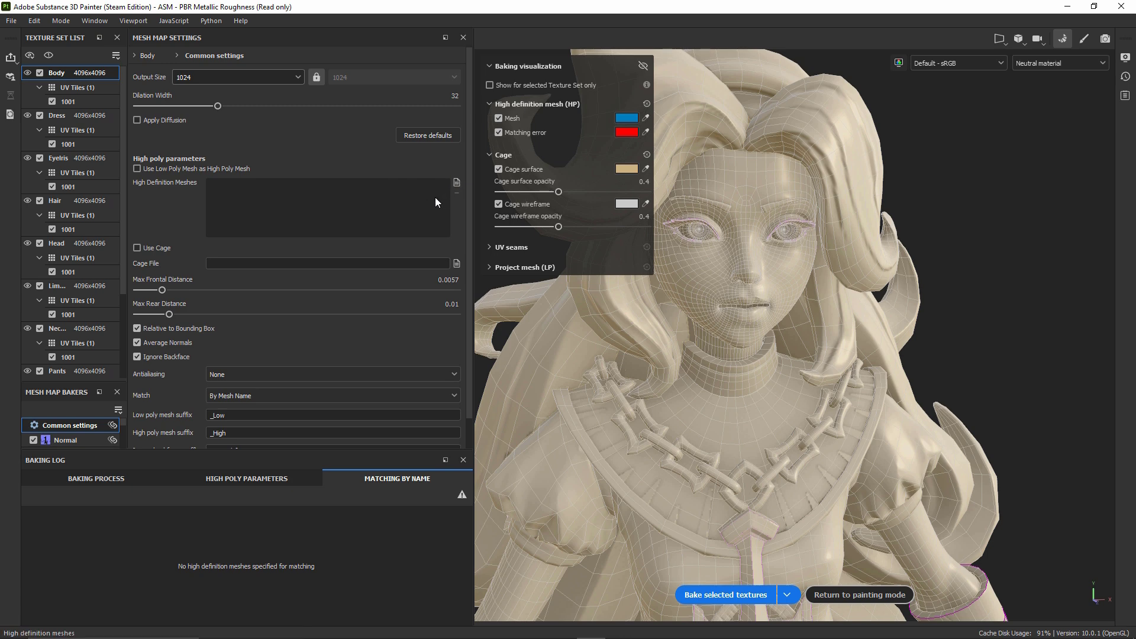
left_click(457, 182)
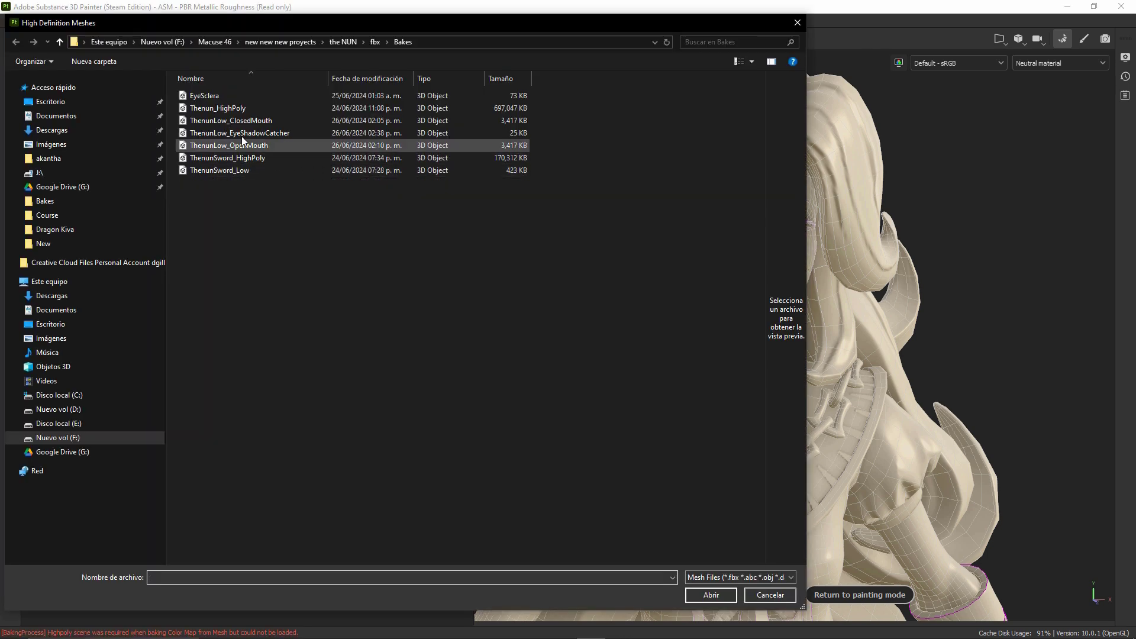
left_click(218, 109)
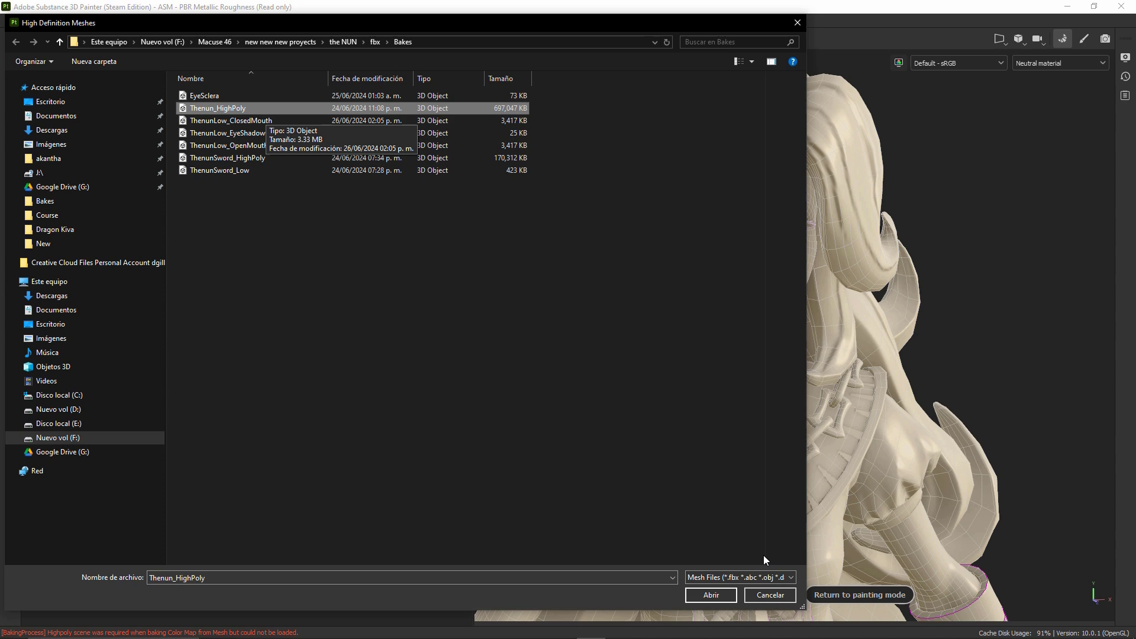
left_click(754, 595)
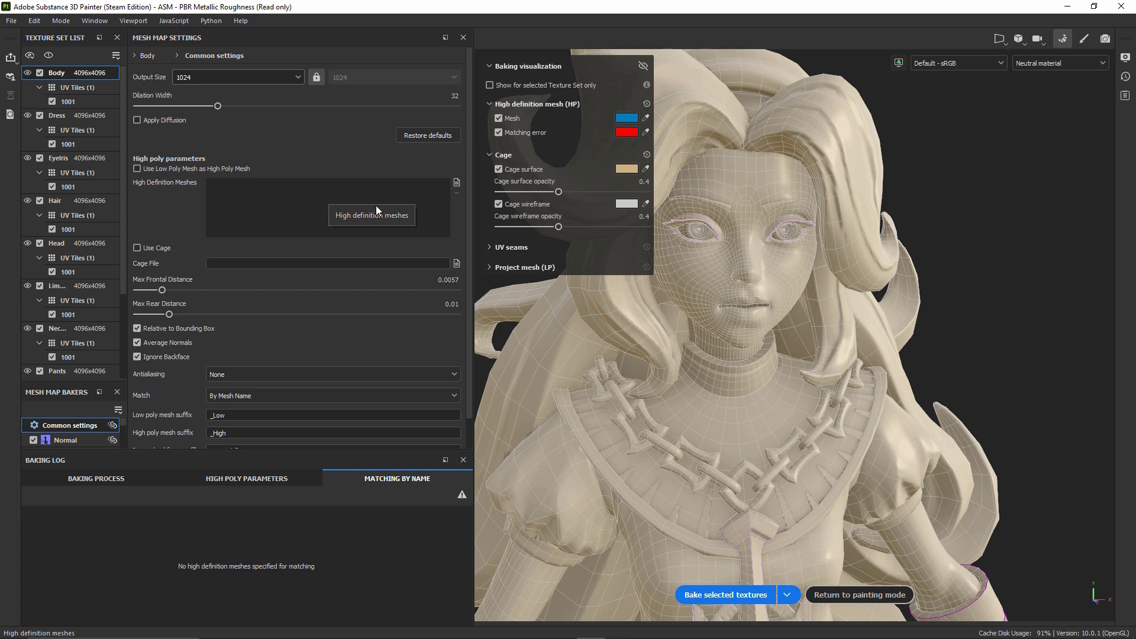
left_click(836, 597)
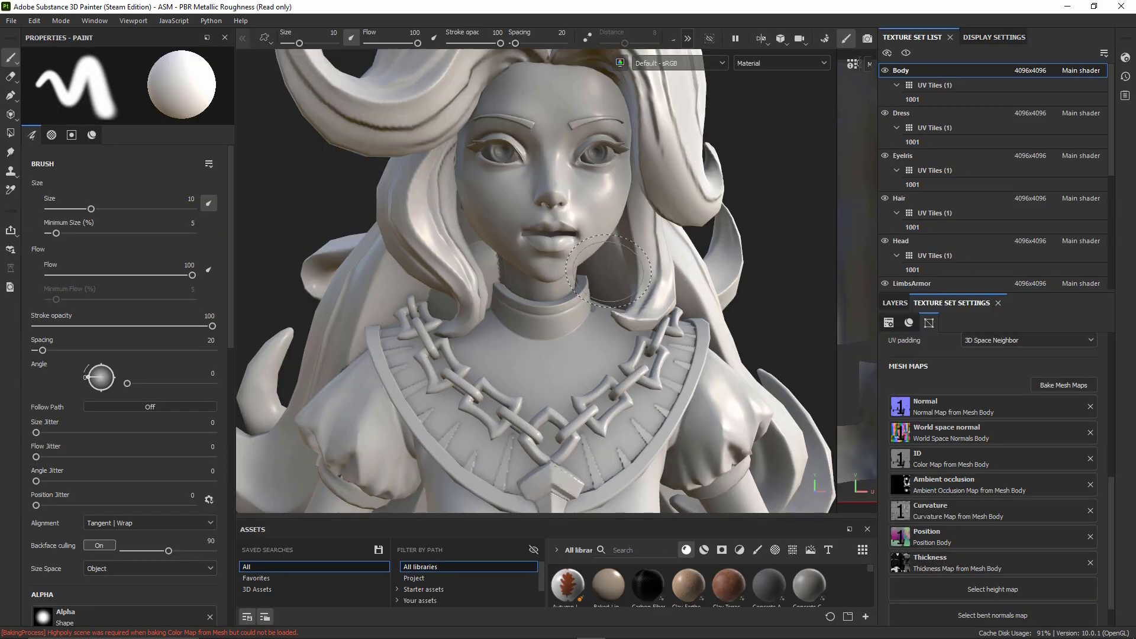
Replace the project's mesh with the ThenunLow_ClosedMouth file in the project configuration
left_click(34, 20)
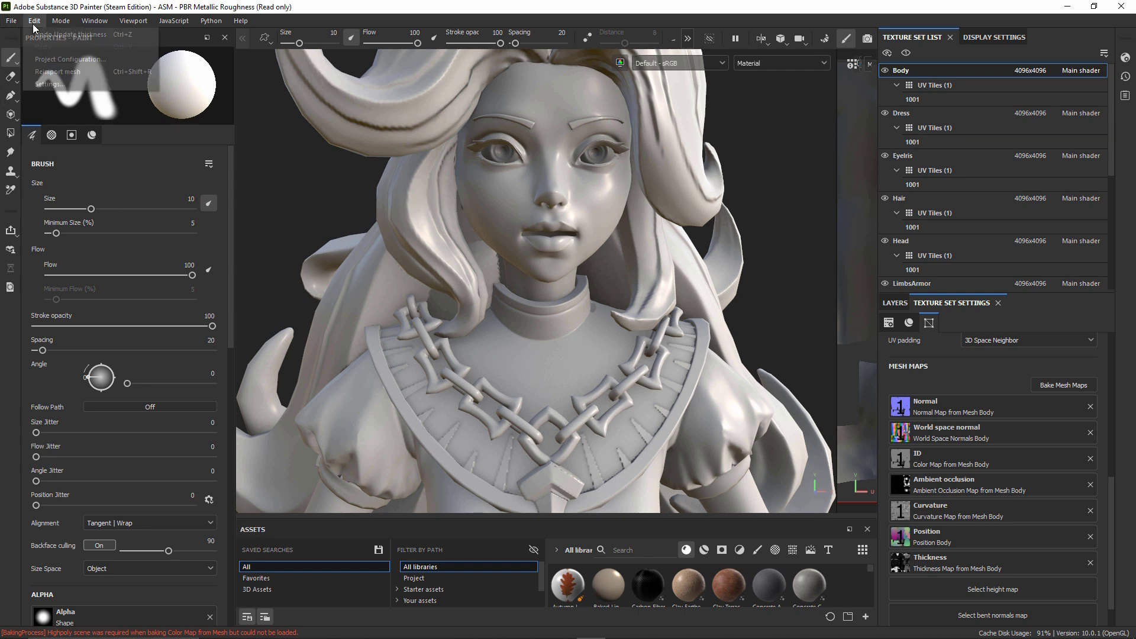
left_click(70, 60)
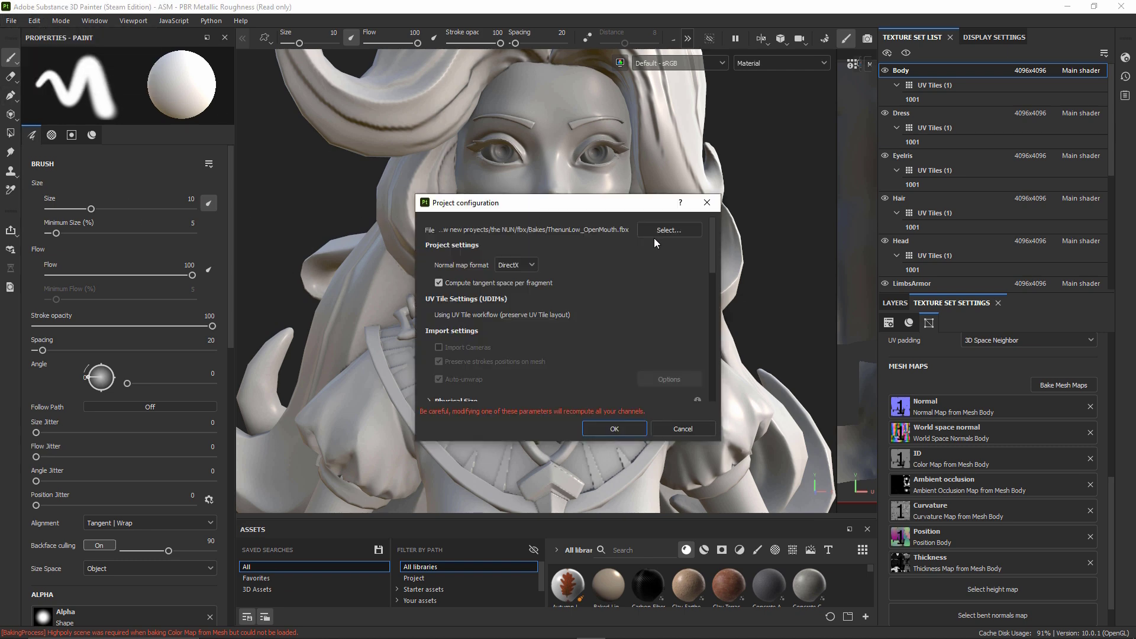
left_click(659, 232)
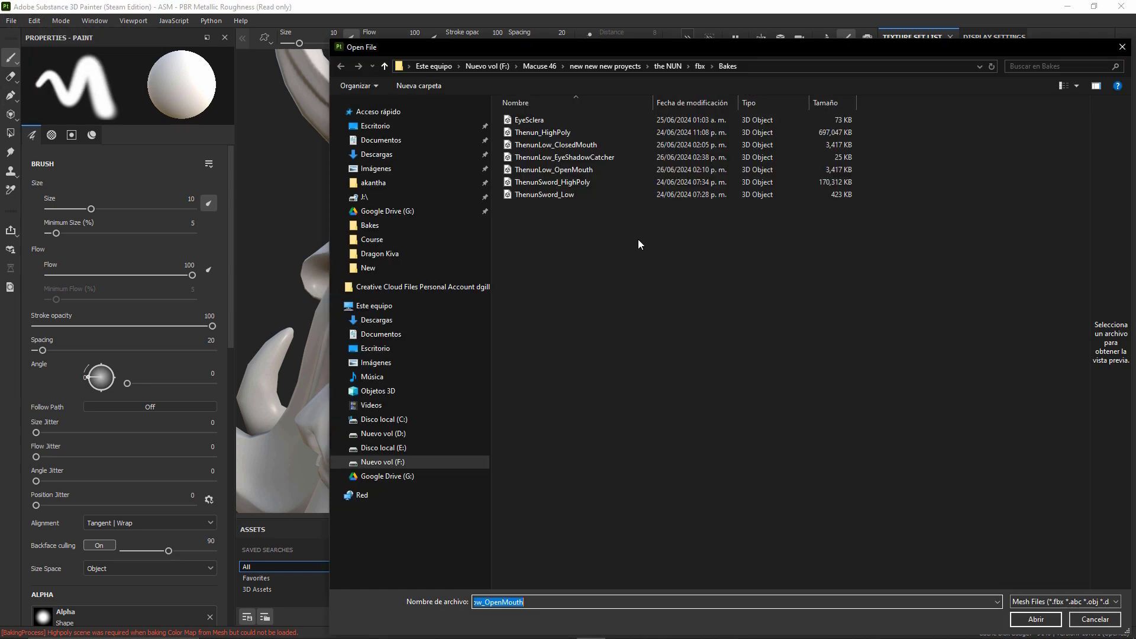
left_click_drag(532, 48, 544, 80)
left_click(565, 176)
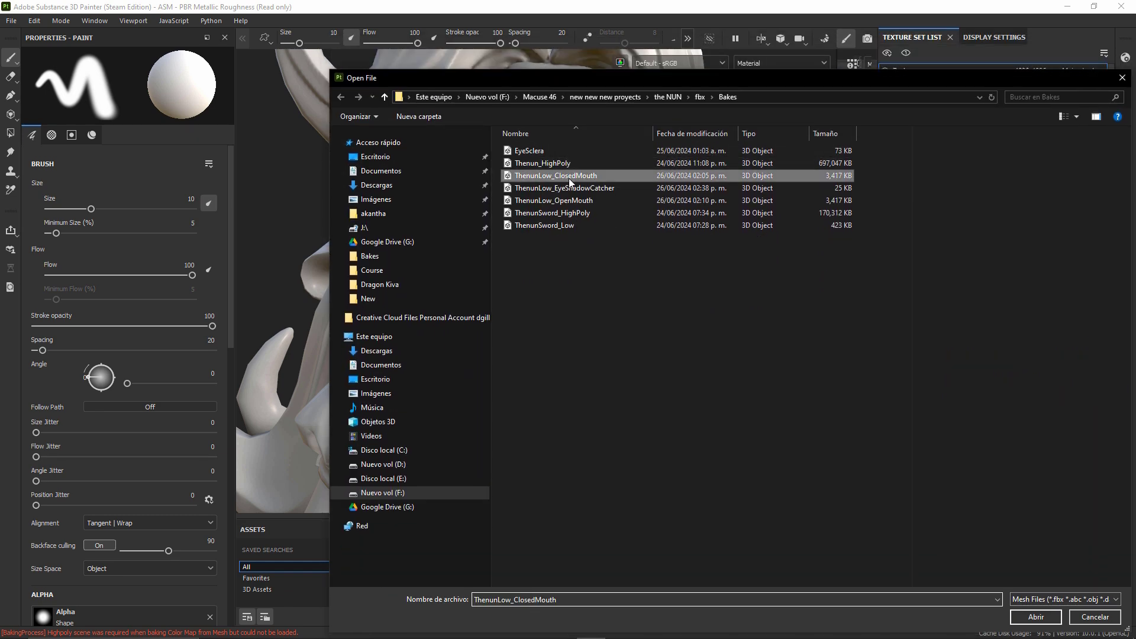
left_click(1036, 617)
left_click(614, 429)
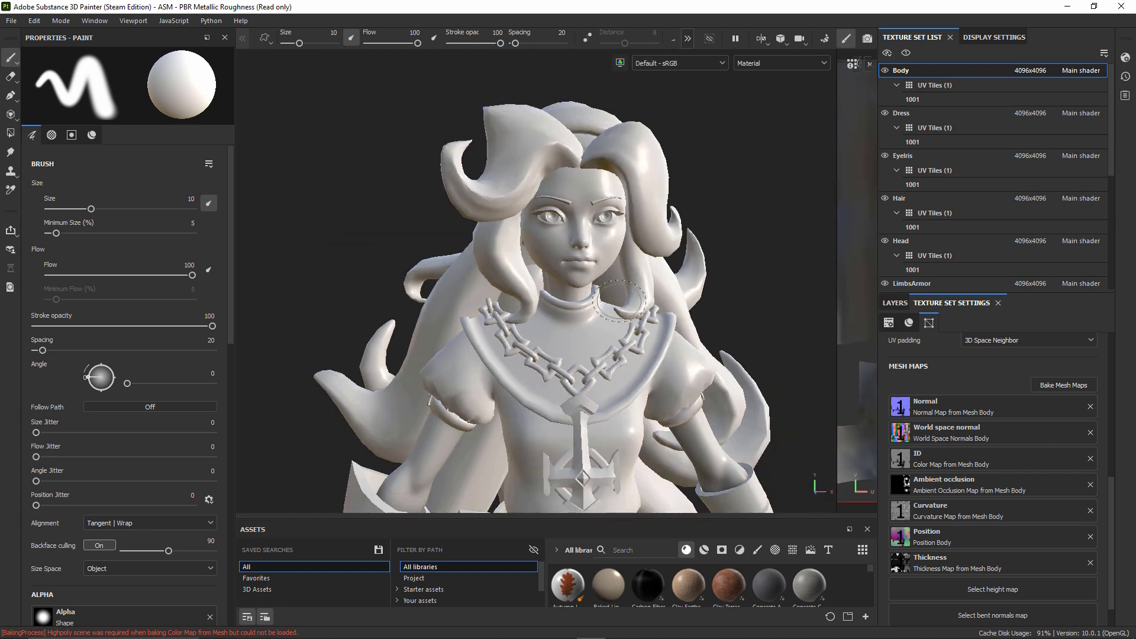
Inspect the closed-mouth face, the hair and chain necklace up close, and the full character from a distance
mouse_move(802, 494)
middle_mouse_down("alt")
mouse_move(722, 365)
mouse_move(692, 236)
middle_mouse_up("alt")
left_click_drag(692, 236, 553, 228, "alt")
middle_click_drag(553, 227, 612, 437, "alt")
scroll(547, 198, "up", 6)
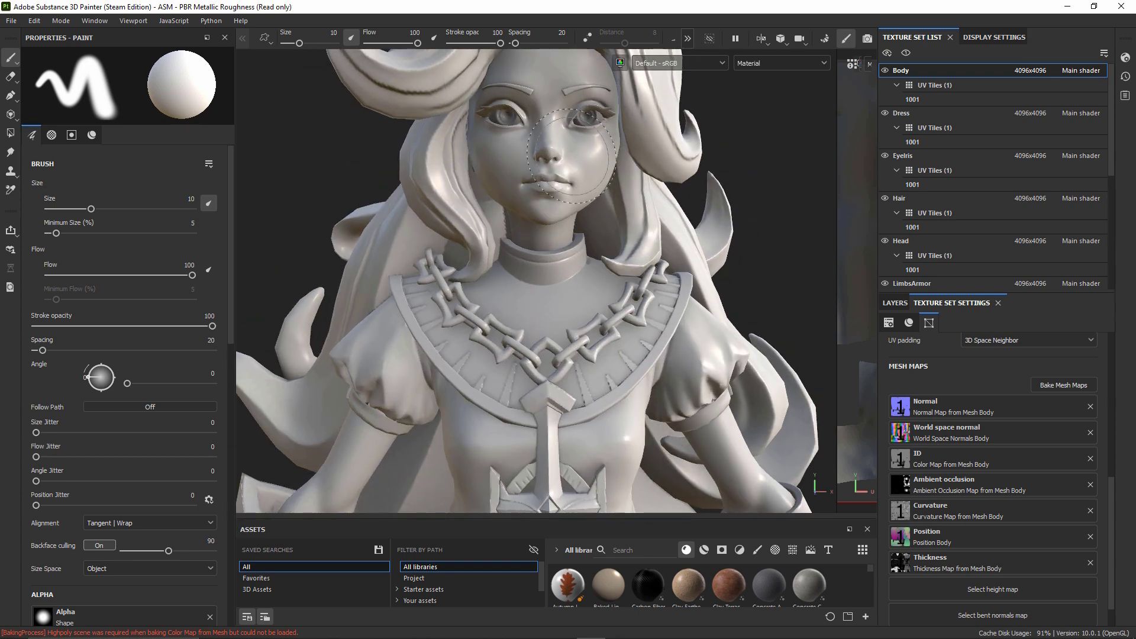
middle_click_drag(585, 171, 555, 229, "alt")
left_click_drag(567, 229, 579, 228, "alt")
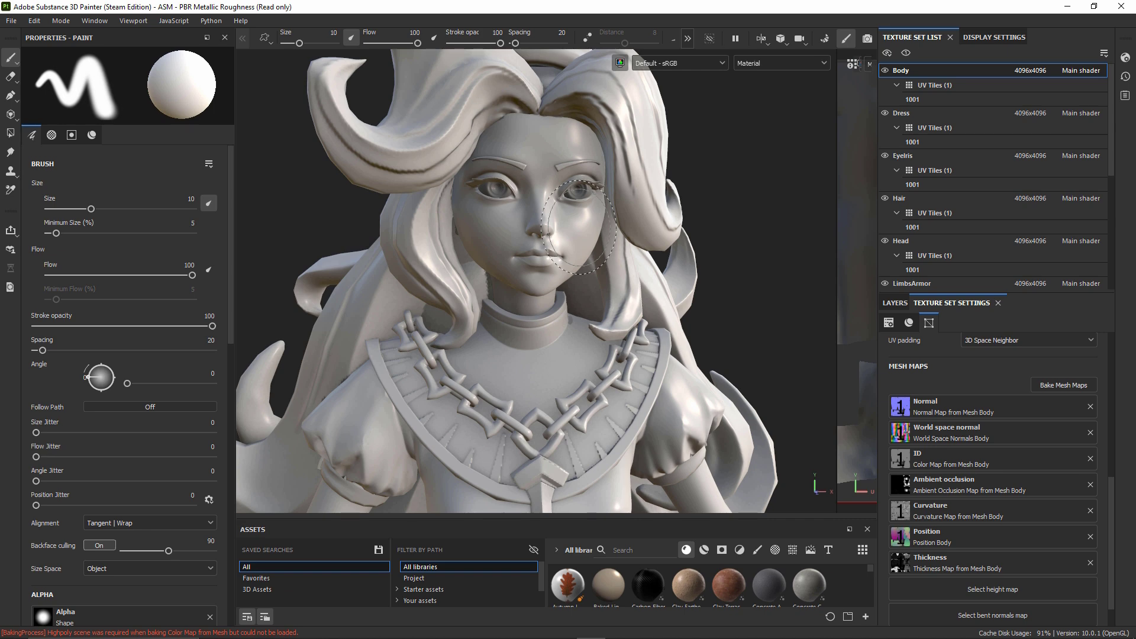
right_click_drag(579, 228, 678, 396, "alt")
middle_click_drag(679, 397, 631, 209, "alt")
right_click_drag(680, 320, 665, 258, "alt")
middle_click_drag(642, 243, 679, 322, "alt")
scroll(666, 318, "down", 3)
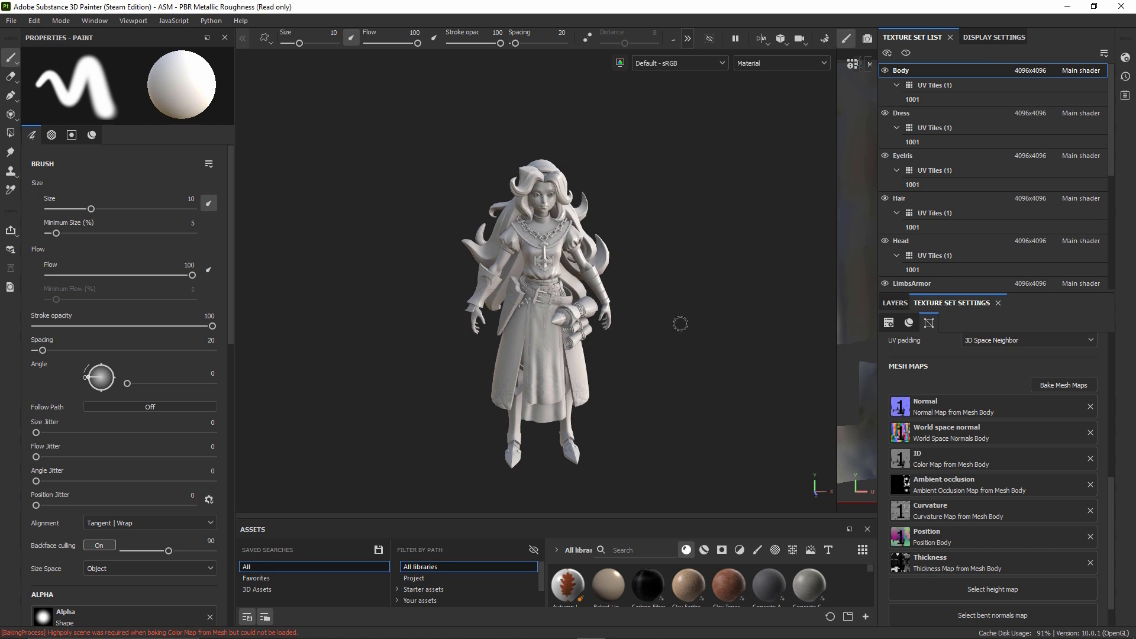